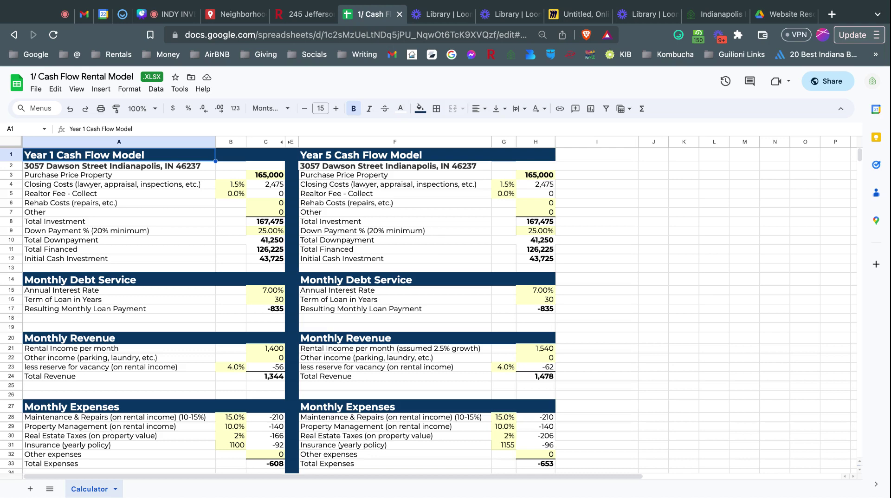
# Check the Dawson Street purchase price in C3 and the Year 1 and Year 5 titles, then bring up the 245 Jefferson Ave listing
pyautogui.click(282, 176)
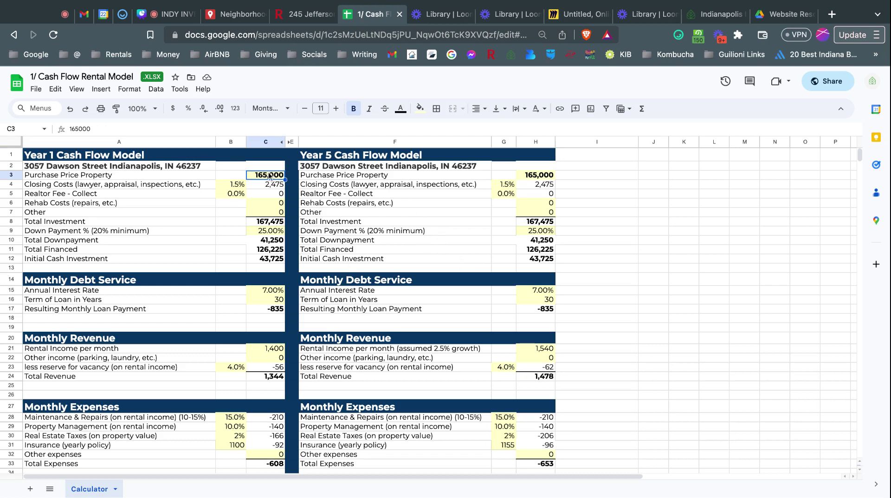
pyautogui.click(115, 158)
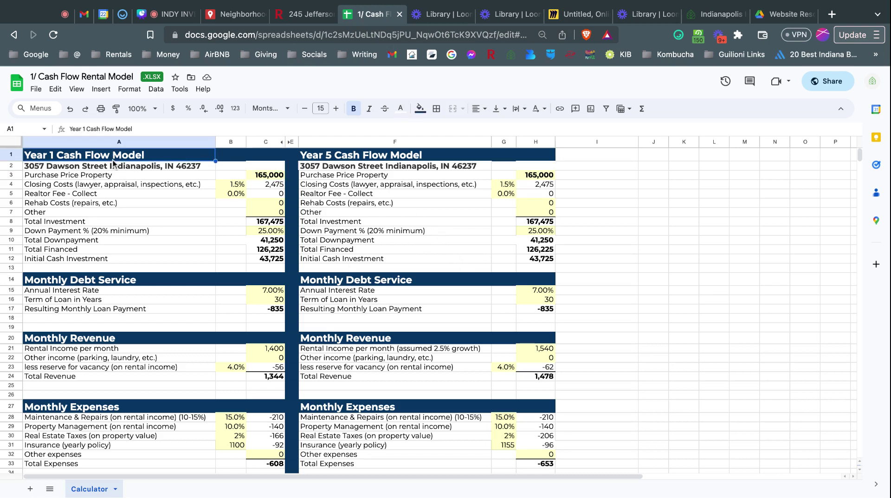
pyautogui.click(377, 158)
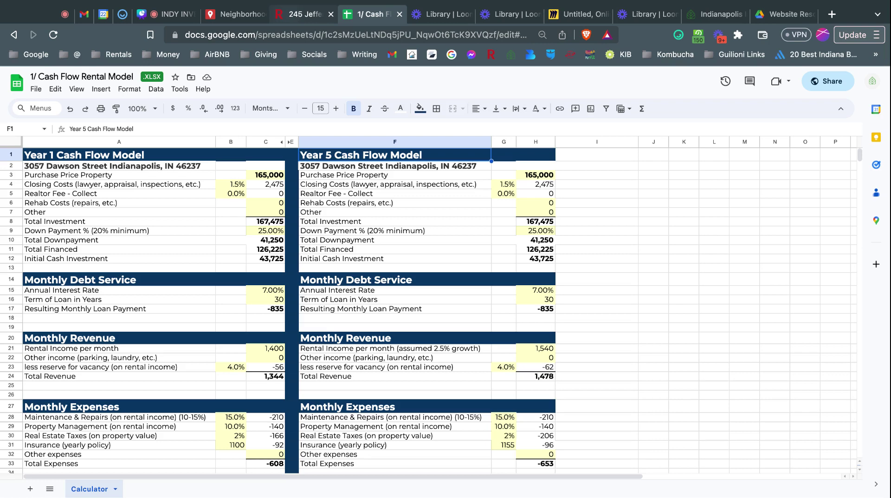
pyautogui.click(301, 13)
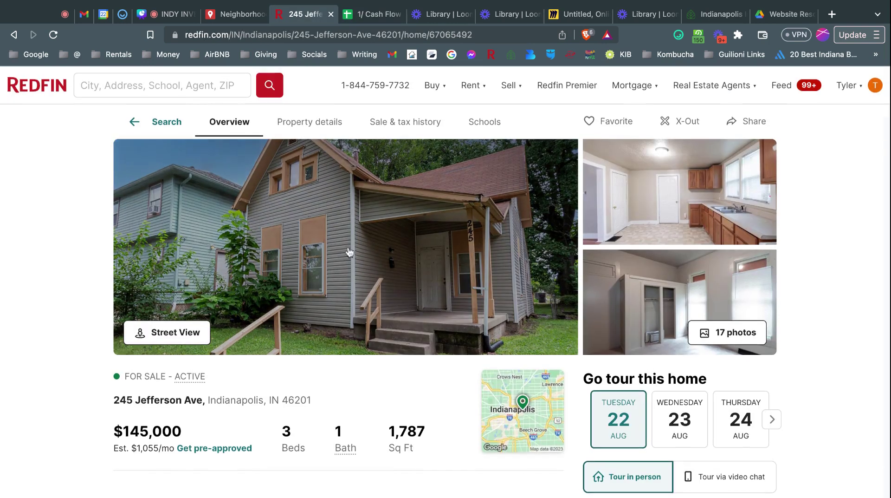
# Browse the 245 Jefferson Ave listing's full photo gallery
pyautogui.scroll(-5, 350, 251)
pyautogui.scroll(5, 349, 251)
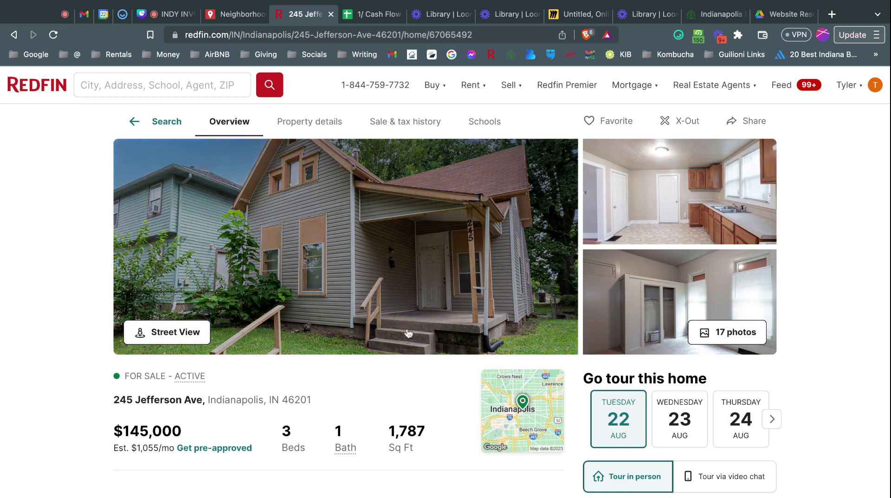
pyautogui.click(418, 305)
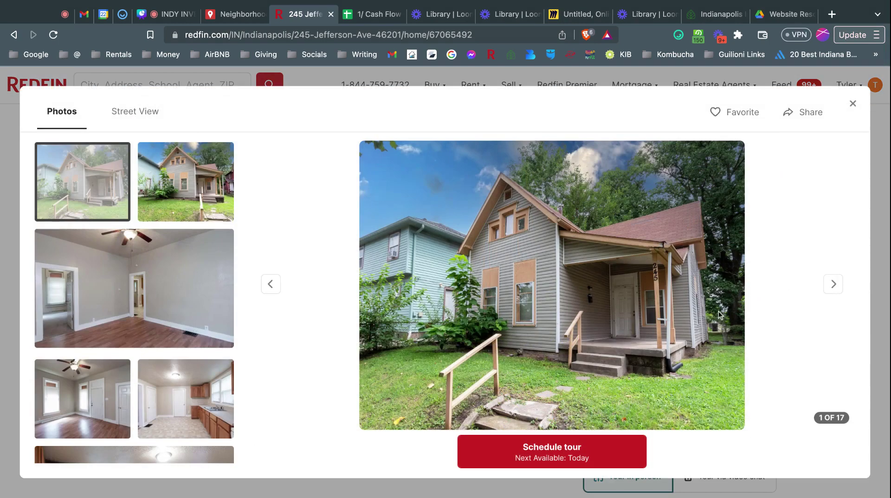
pyautogui.scroll(-15, 146, 357)
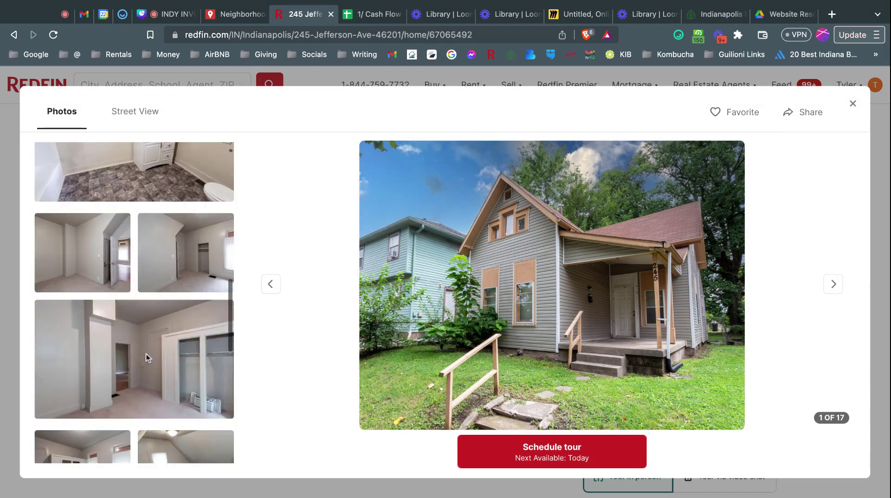
pyautogui.scroll(-5, 146, 357)
pyautogui.scroll(20, 146, 358)
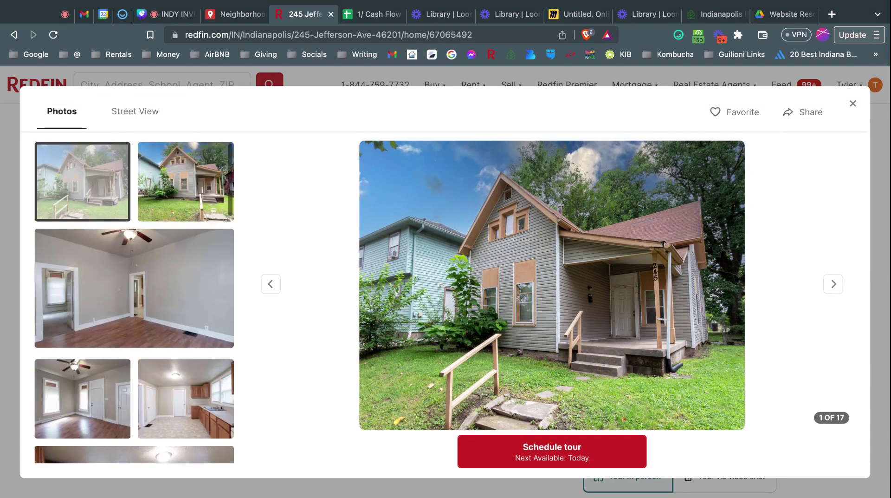
pyautogui.click(853, 104)
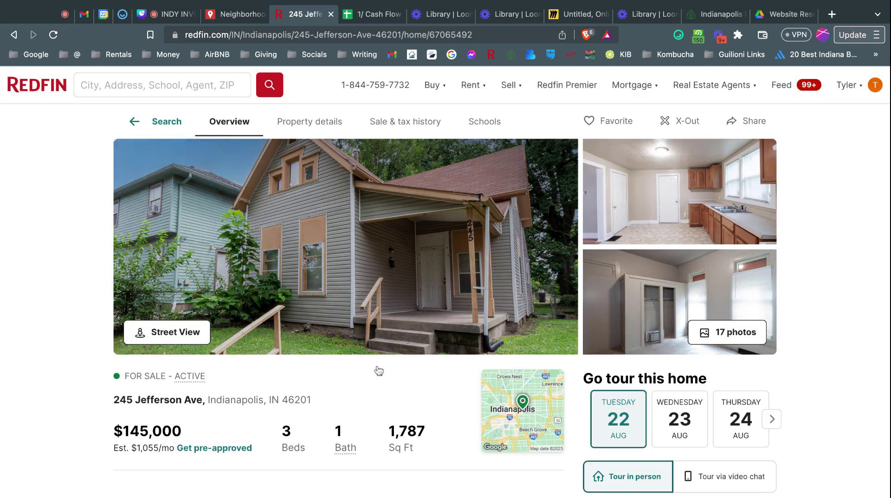
# Highlight the listing's address text, then go back to the cash flow spreadsheet
pyautogui.moveTo(115, 402)
pyautogui.mouseDown()
pyautogui.moveTo(212, 400)
pyautogui.moveTo(113, 402)
pyautogui.mouseUp()
pyautogui.click(203, 398)
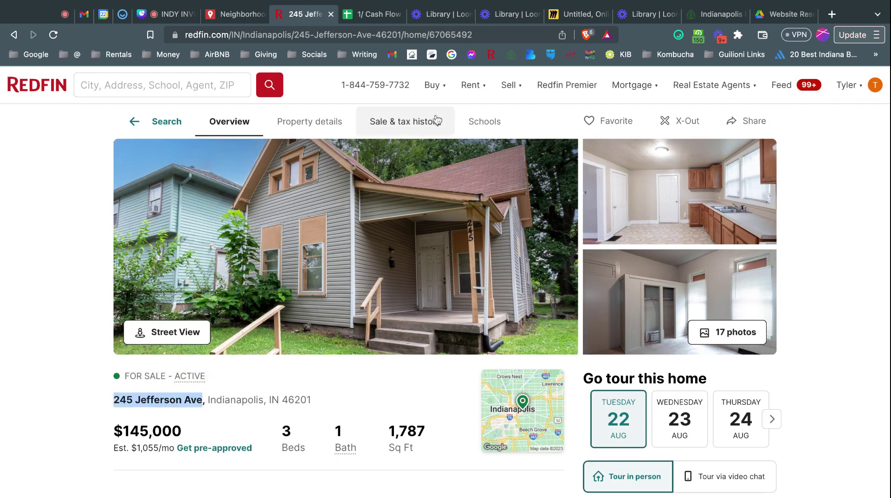
pyautogui.click(366, 14)
pyautogui.click(123, 166)
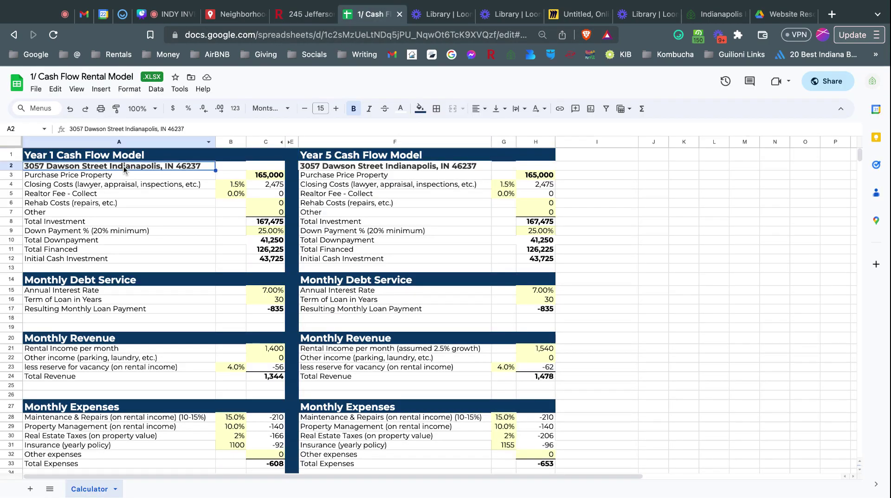
pyautogui.write('Rent = $1000 Mortgage = $500 Taxes = $50 Ins = $50 Maintanence / Capex = $200 Management = $100')
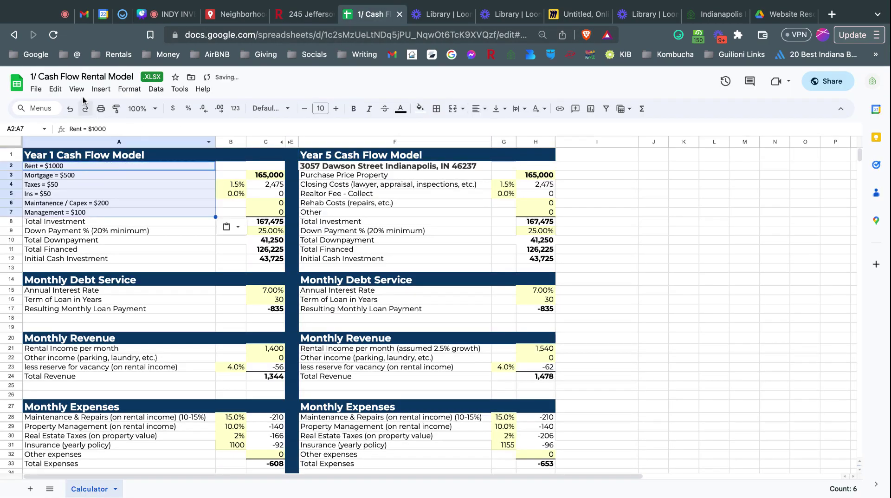
pyautogui.click(70, 110)
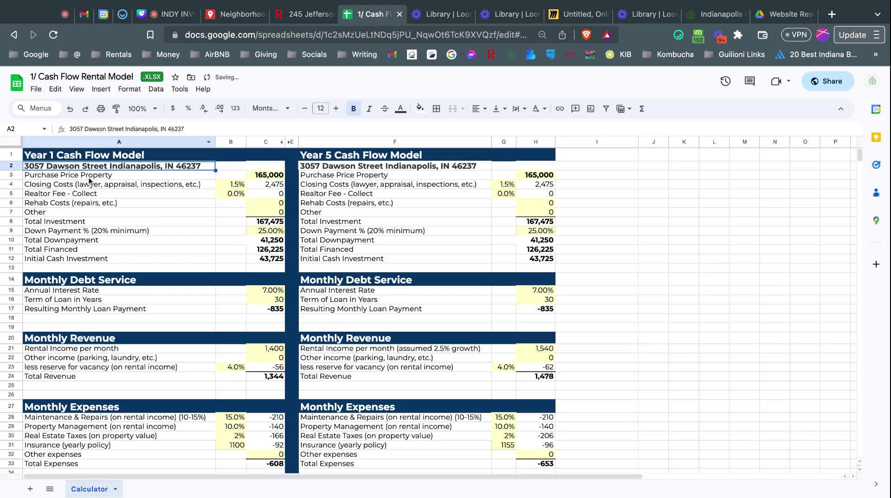
pyautogui.tripleClick(92, 169)
pyautogui.press('BackSpace')
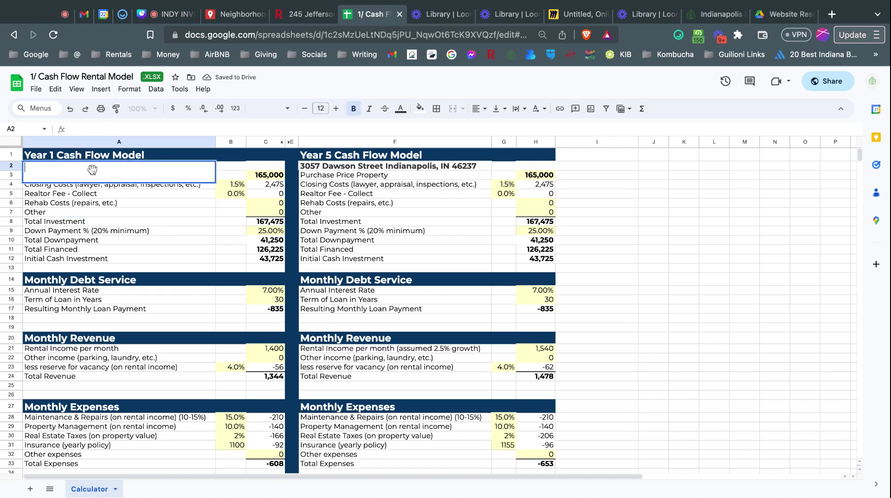
pyautogui.write('Rent = $1000 Mortgage = $500 Taxes = $50 Ins = $50 Maintanence / Capex = $200 Management = $100')
pyautogui.press('super+a')
pyautogui.press('BackSpace')
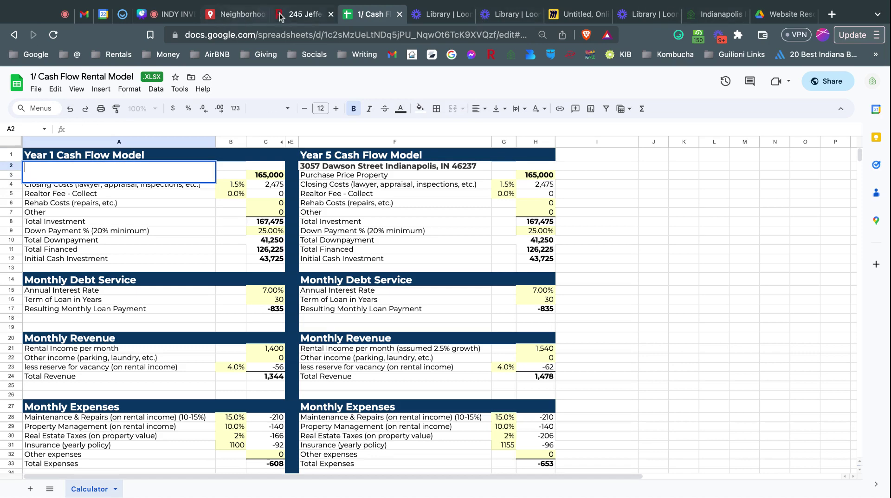
pyautogui.click(302, 14)
pyautogui.tripleClick(155, 399)
pyautogui.press('super+c')
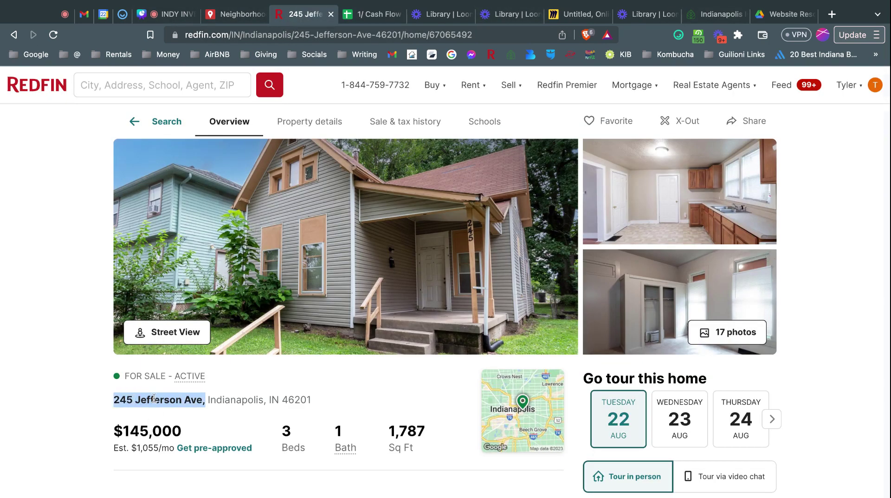
pyautogui.click(376, 15)
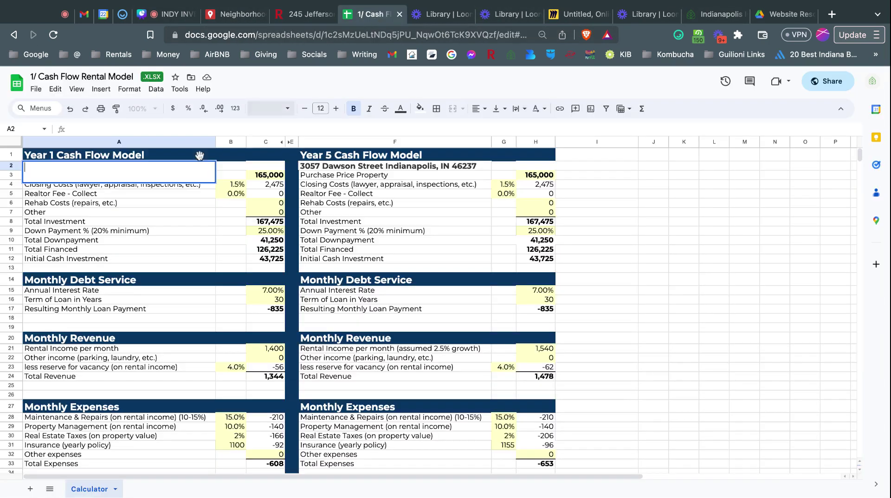
pyautogui.press('super+v')
pyautogui.press('Return')
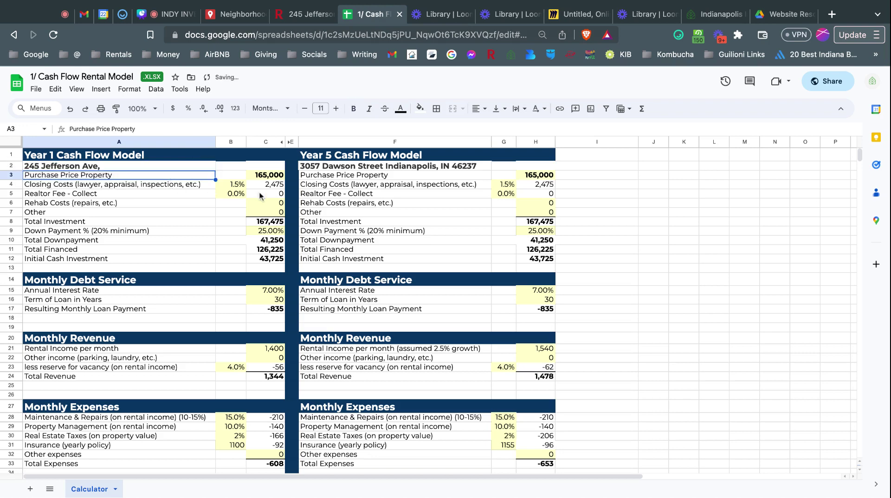
# Set the Year 1 and Year 5 purchase prices in C3 and H3 to 145,000
pyautogui.click(274, 178)
pyautogui.write('1')
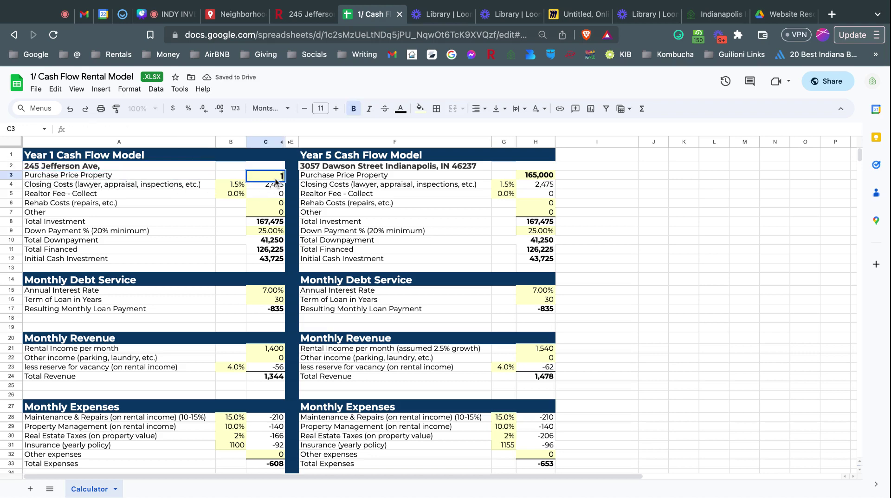
pyautogui.write('45000')
pyautogui.press('Return')
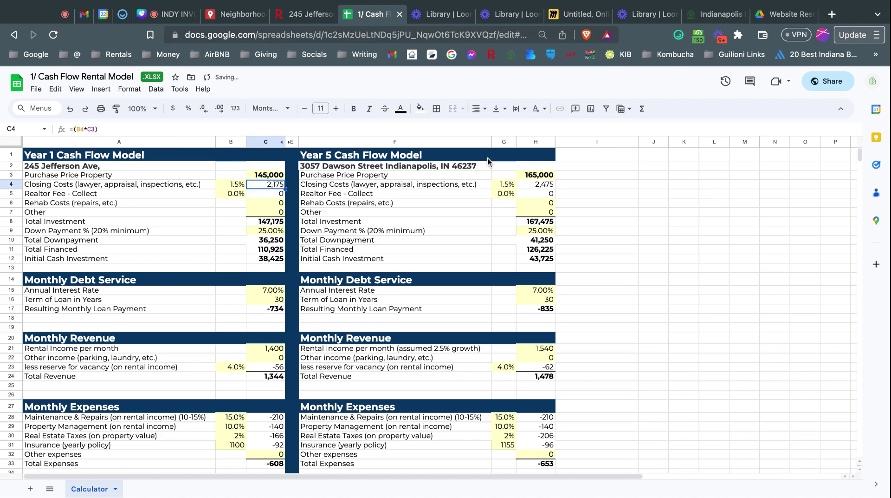
pyautogui.click(536, 176)
pyautogui.write('145-')
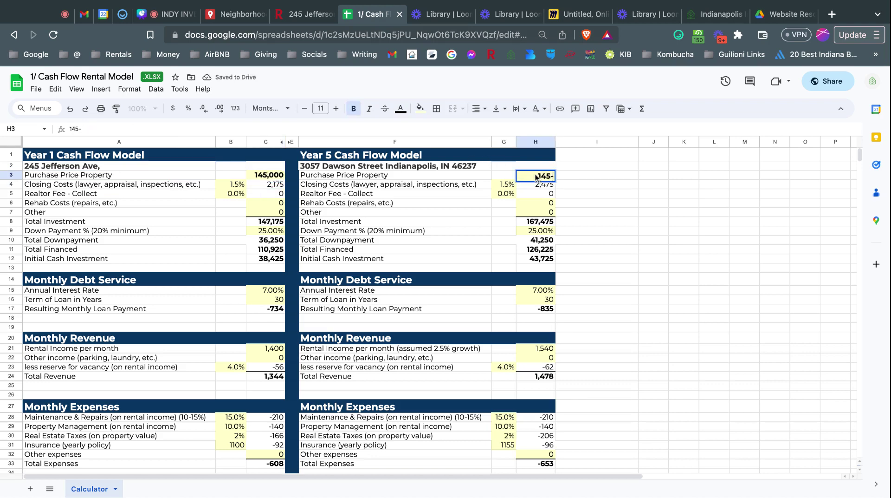
pyautogui.press('BackSpace')
pyautogui.write('000')
pyautogui.press('Return')
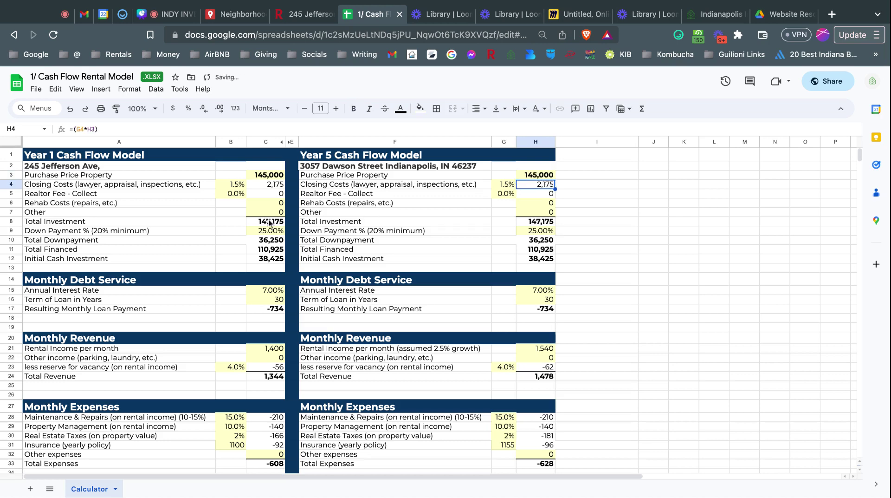
# Check the closing cost and realtor fee percentages and the rehab costs cell, then return to Redfin
pyautogui.click(230, 186)
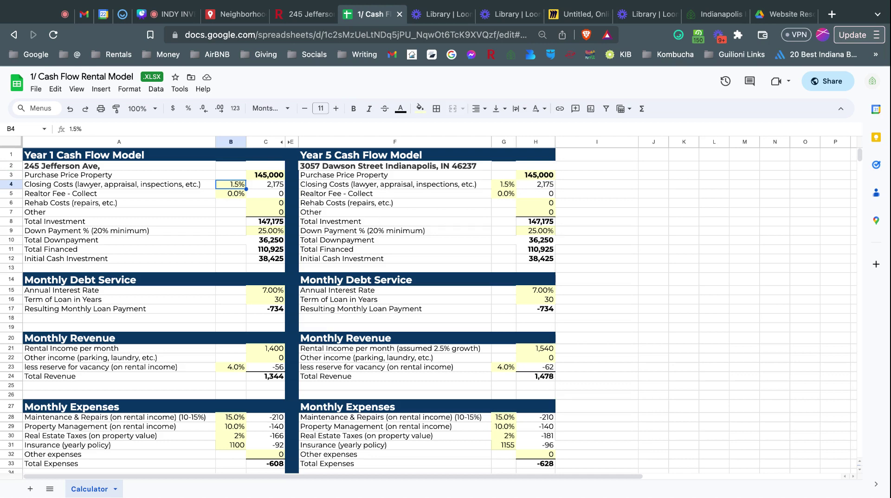
pyautogui.click(230, 193)
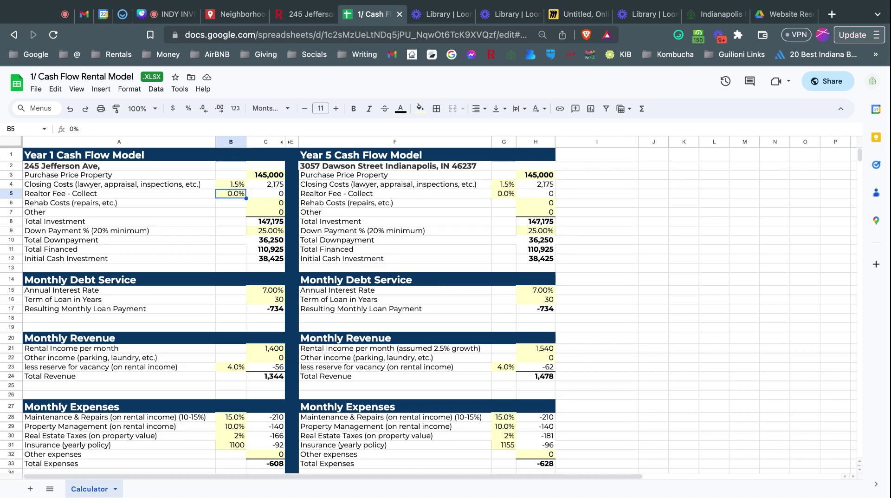
pyautogui.click(269, 205)
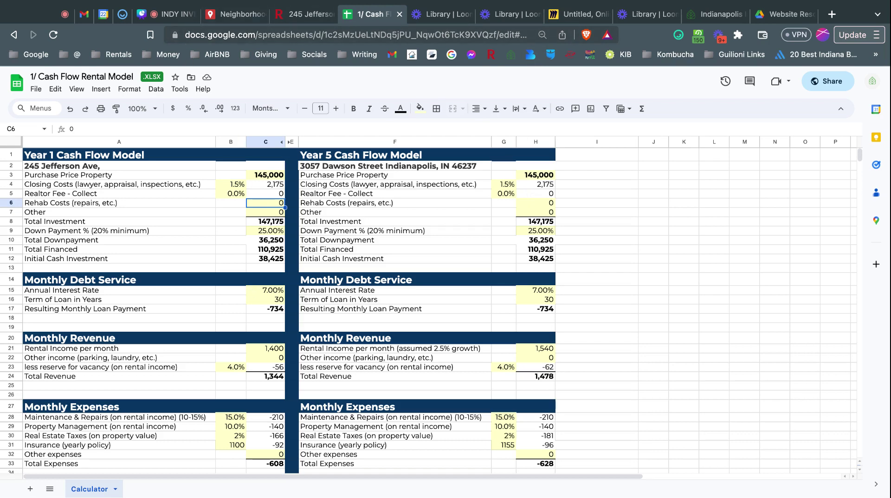
pyautogui.click(302, 23)
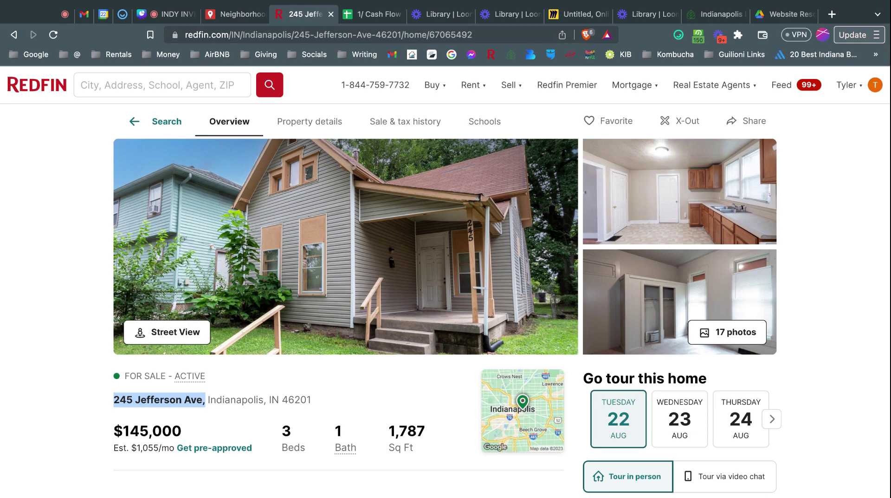
# Cycle through all 17 gallery photos, including the kitchen shots, then close the gallery and return to the spreadsheet
pyautogui.click(407, 304)
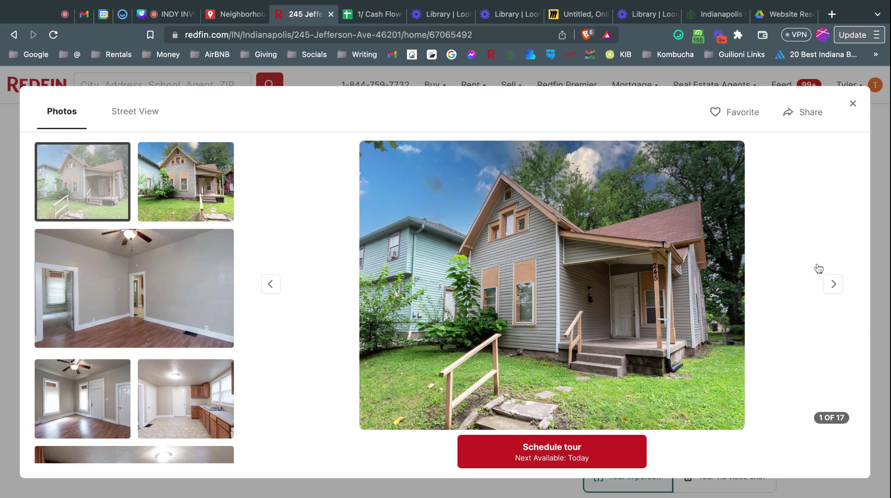
pyautogui.click(834, 292)
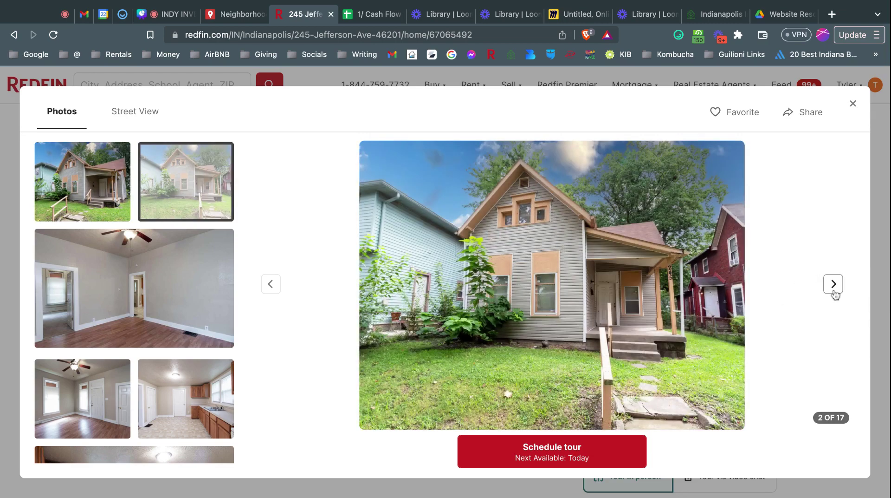
pyautogui.click(834, 291)
pyautogui.click(835, 292)
pyautogui.click(834, 292)
pyautogui.click(835, 291)
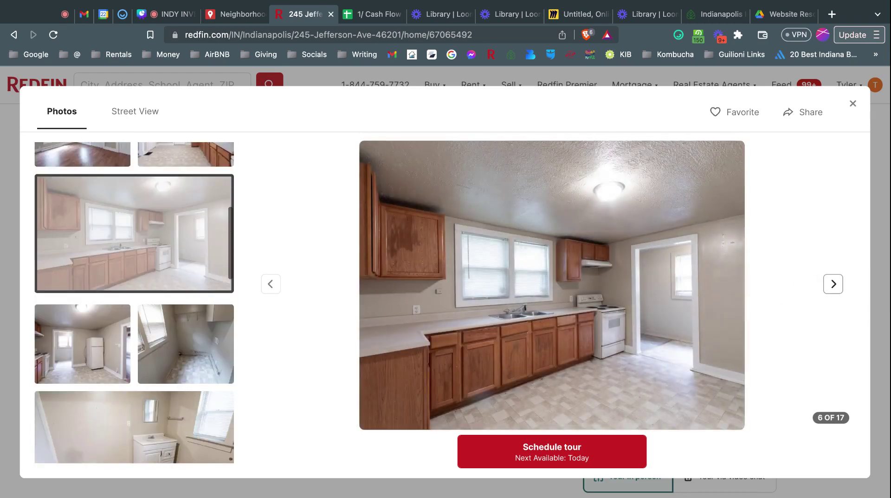
pyautogui.click(834, 291)
pyautogui.click(833, 284)
pyautogui.click(834, 284)
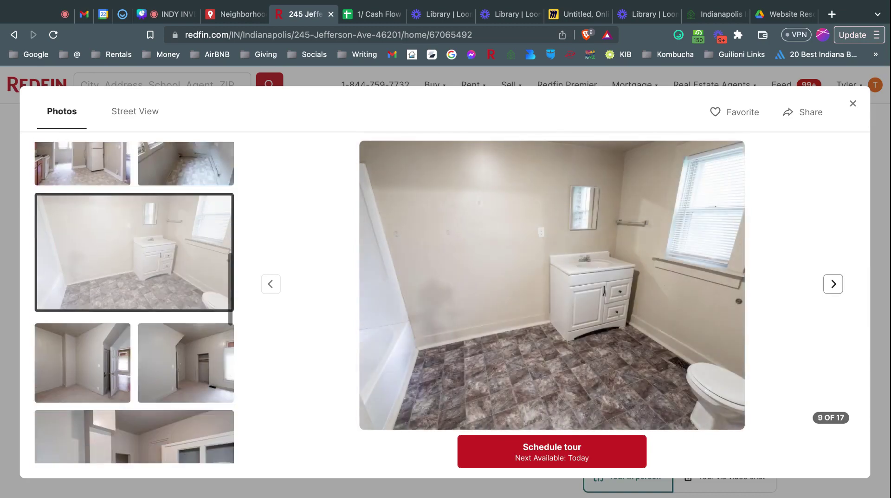
pyautogui.click(833, 284)
pyautogui.click(834, 284)
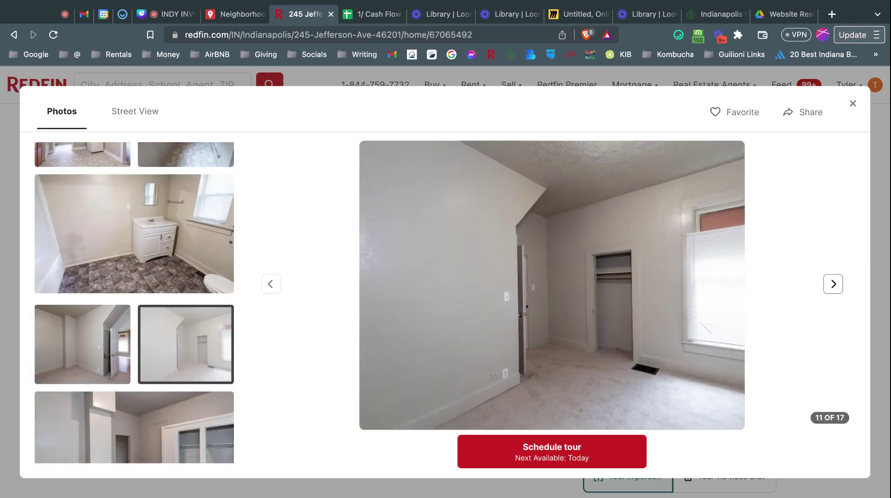
pyautogui.click(834, 284)
pyautogui.click(833, 284)
pyautogui.click(834, 284)
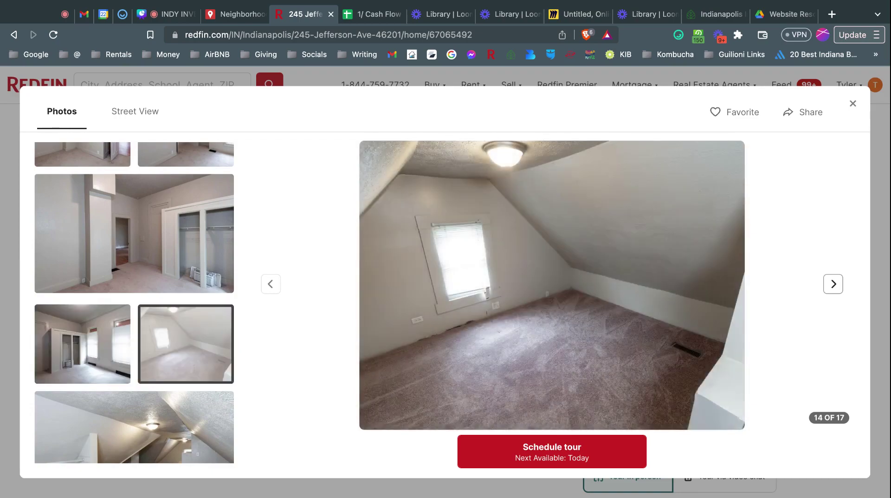
pyautogui.click(834, 284)
pyautogui.click(834, 284)
pyautogui.click(833, 283)
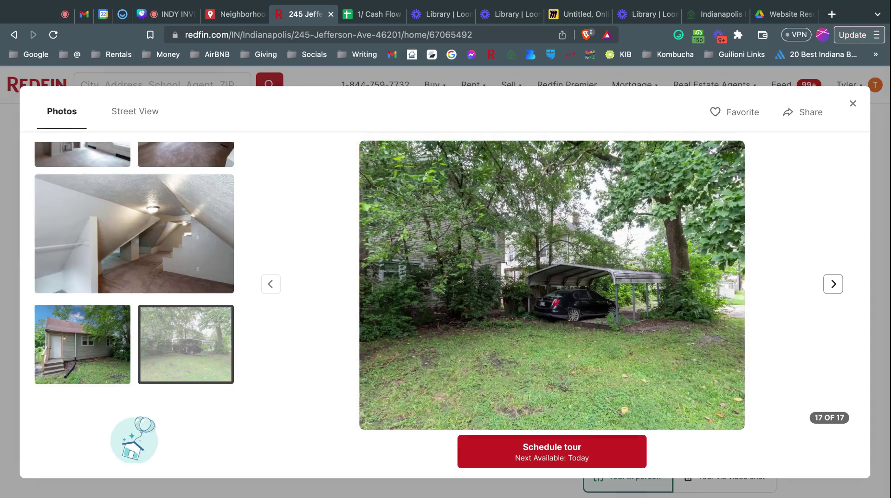
pyautogui.click(834, 284)
pyautogui.click(834, 284)
pyautogui.click(833, 284)
pyautogui.click(834, 283)
pyautogui.click(833, 283)
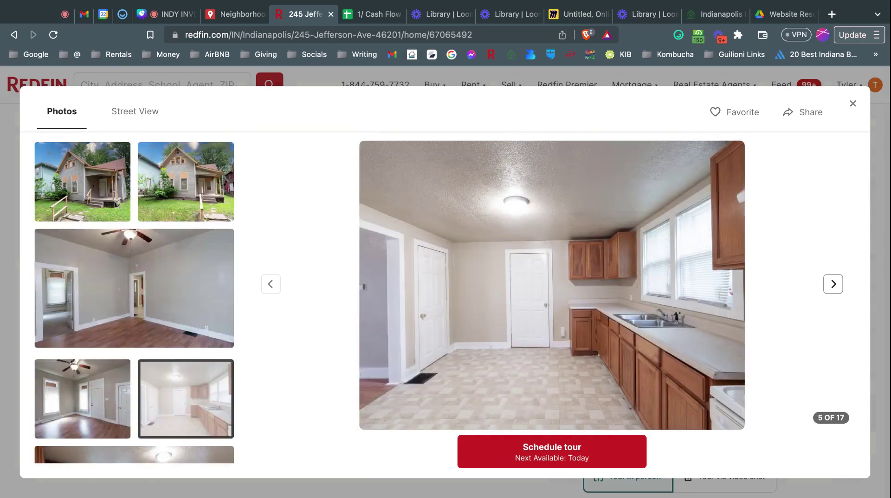
pyautogui.click(834, 283)
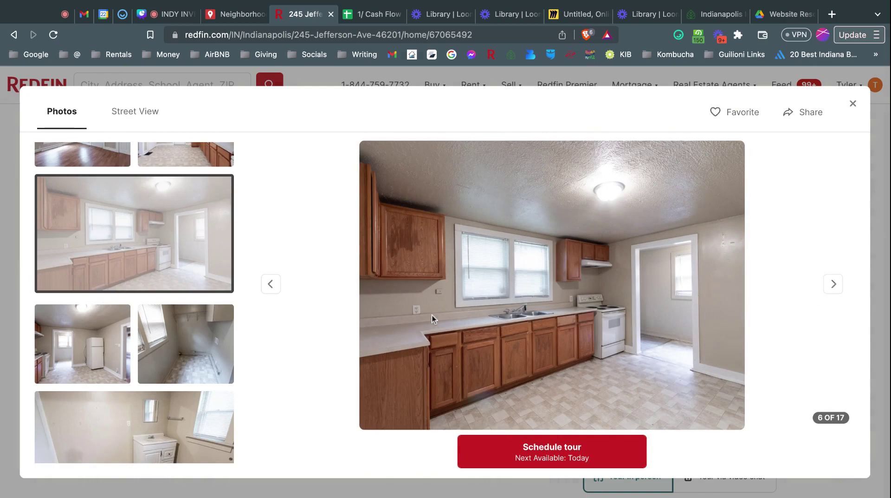
pyautogui.click(827, 290)
pyautogui.click(834, 284)
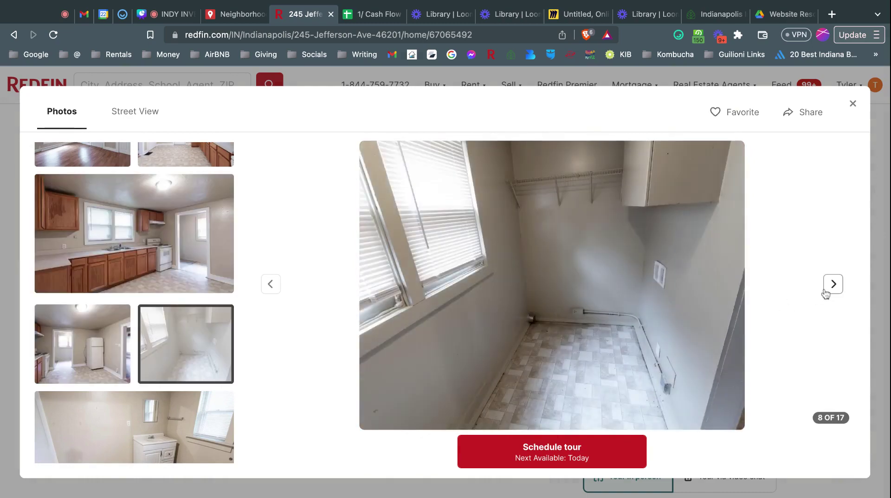
pyautogui.click(833, 284)
pyautogui.click(833, 284)
pyautogui.click(833, 284)
pyautogui.click(853, 104)
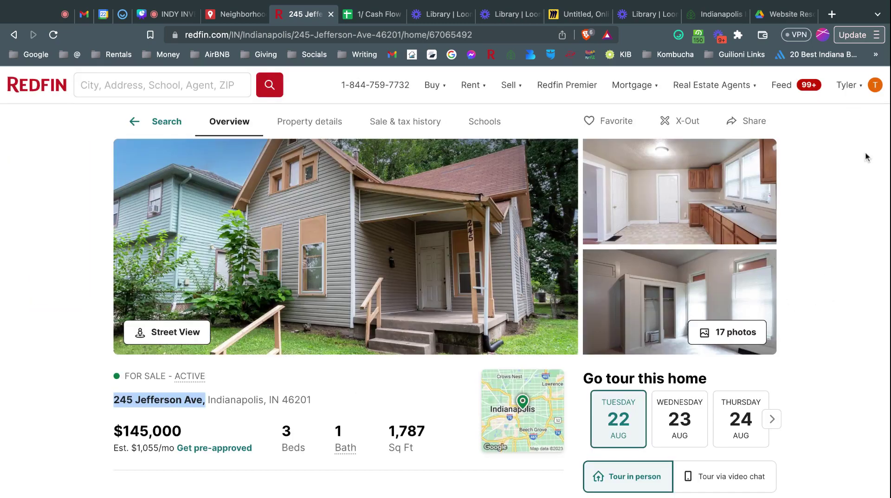
pyautogui.click(375, 15)
# Enter 10,000 as the Year 1 rehab costs and check the purchase price, Other cost and down payment
pyautogui.write('10')
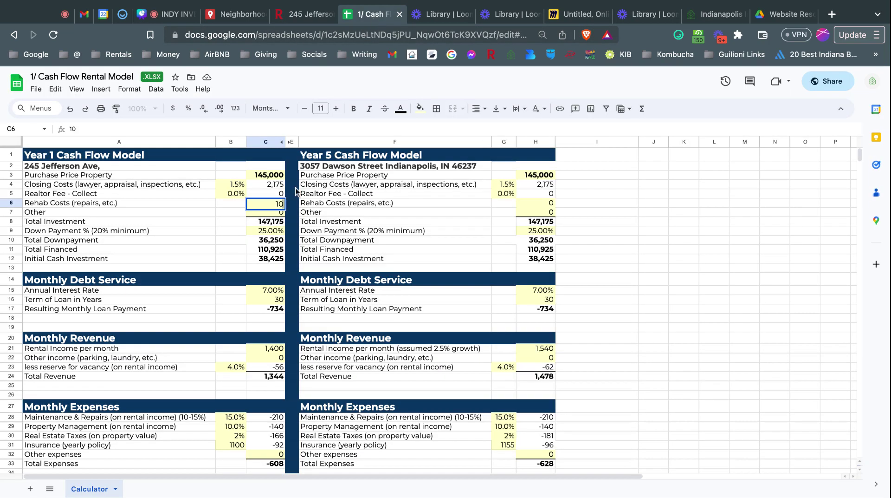
pyautogui.write(',000')
pyautogui.press('Return')
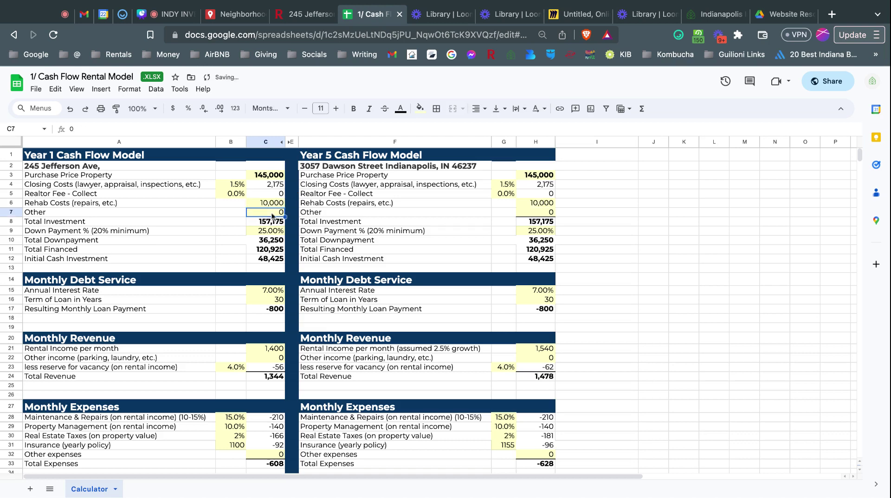
pyautogui.click(270, 205)
pyautogui.click(280, 177)
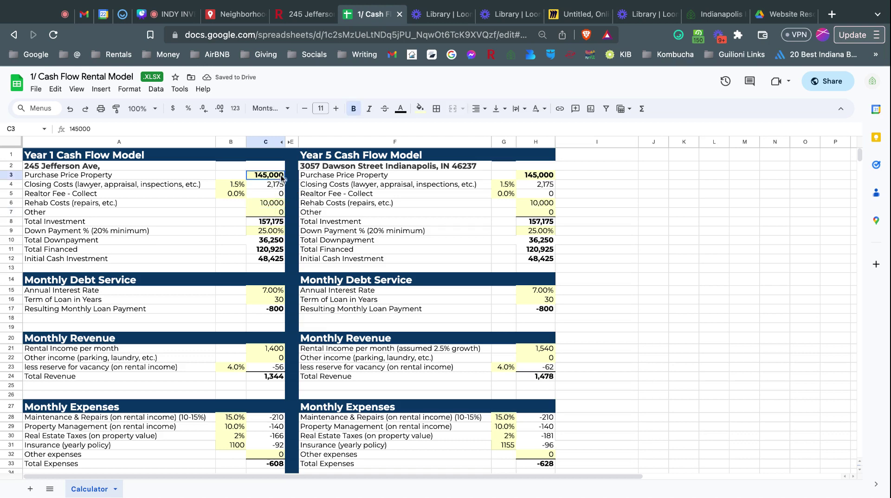
pyautogui.click(269, 205)
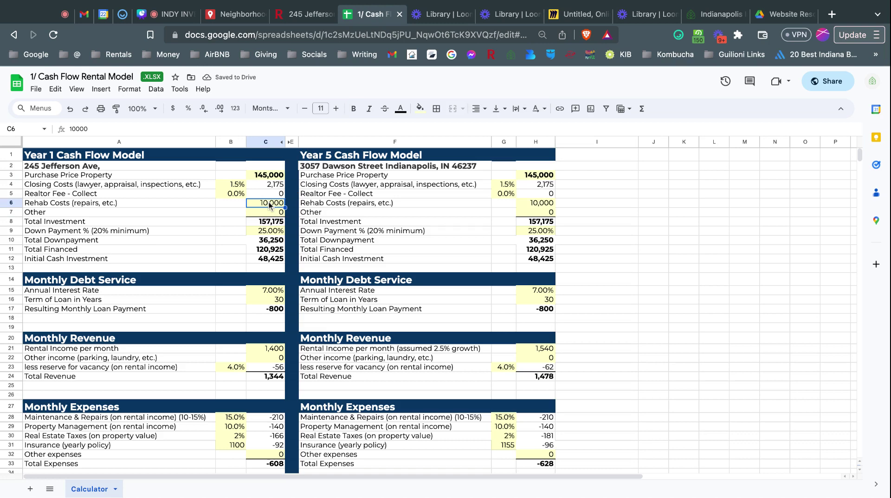
pyautogui.click(279, 213)
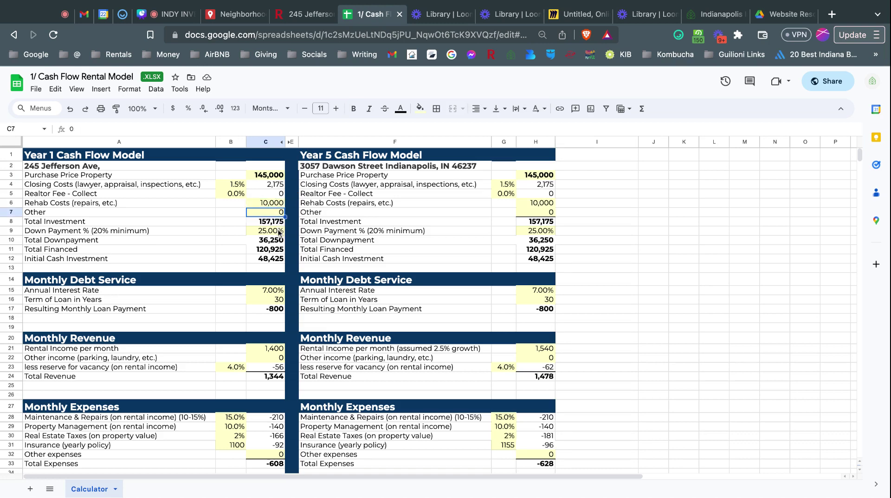
pyautogui.click(278, 231)
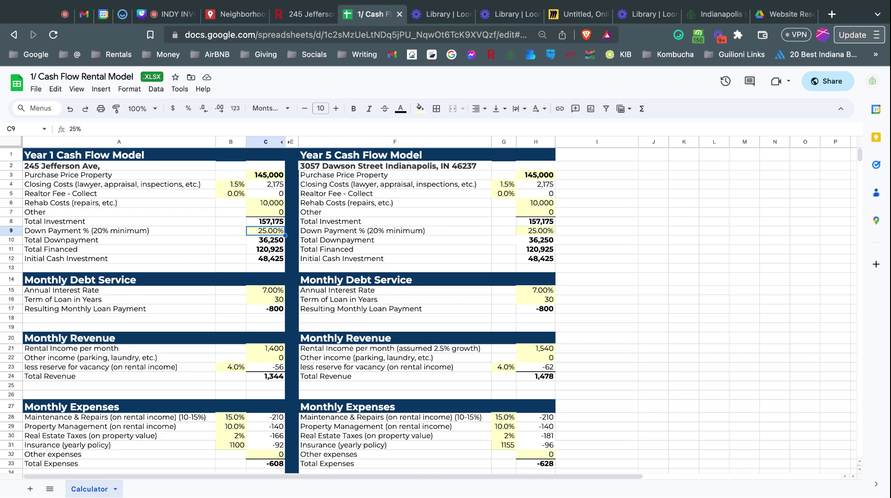
# Review the interest rate, loan term and rental income as monthly cash flow falls to -$64
pyautogui.scroll(-2, 428, 309)
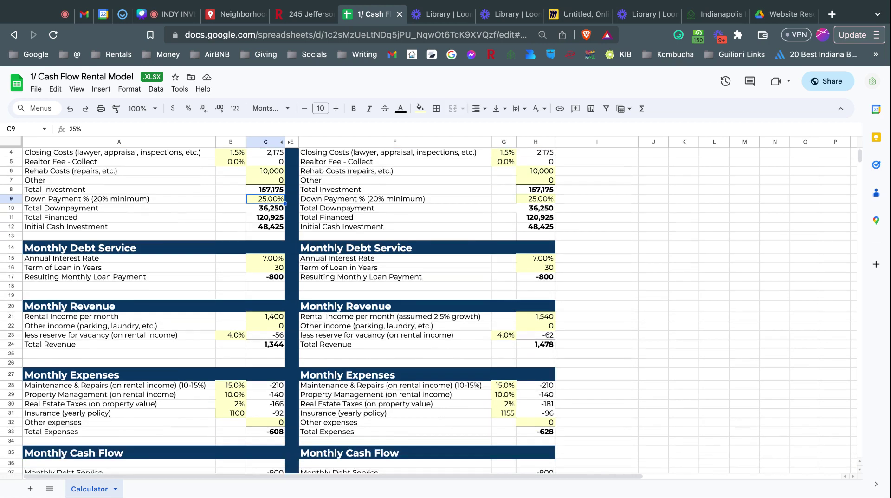
pyautogui.click(277, 260)
pyautogui.scroll(2, 278, 265)
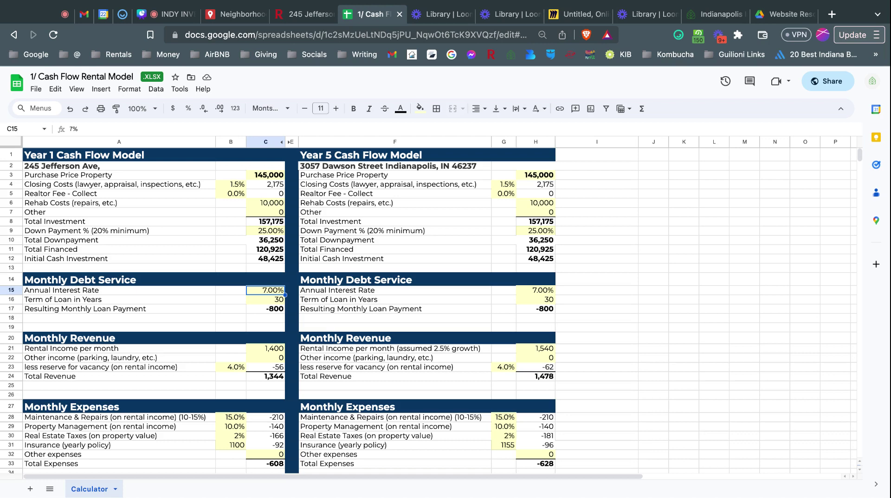
pyautogui.press('Down')
pyautogui.click(274, 321)
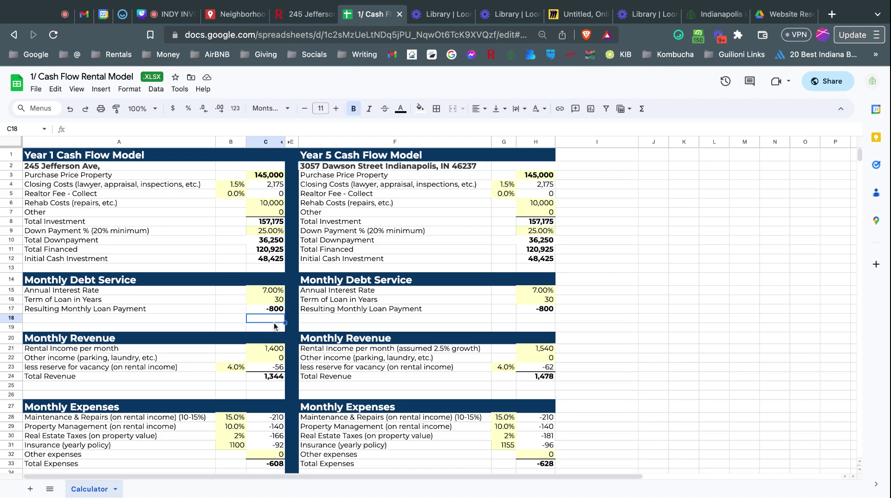
pyautogui.scroll(-2, 274, 323)
pyautogui.scroll(2, 274, 322)
pyautogui.scroll(-3, 273, 322)
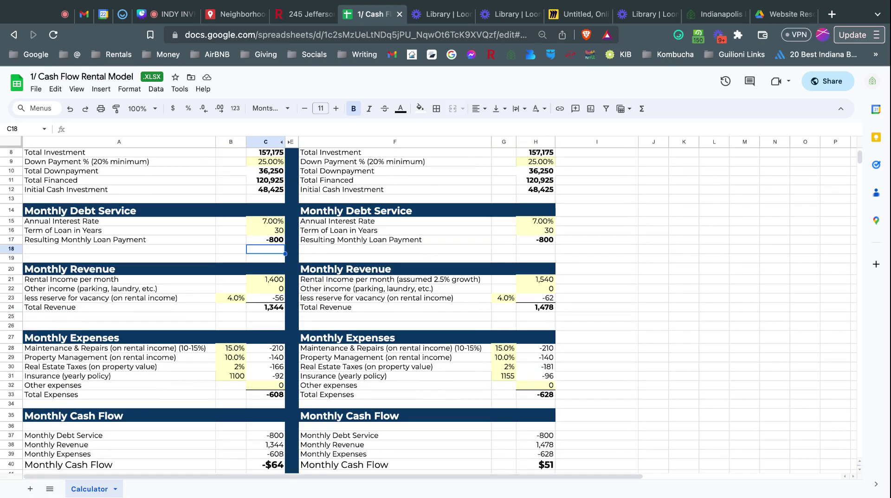
pyautogui.click(284, 281)
pyautogui.scroll(3, 282, 283)
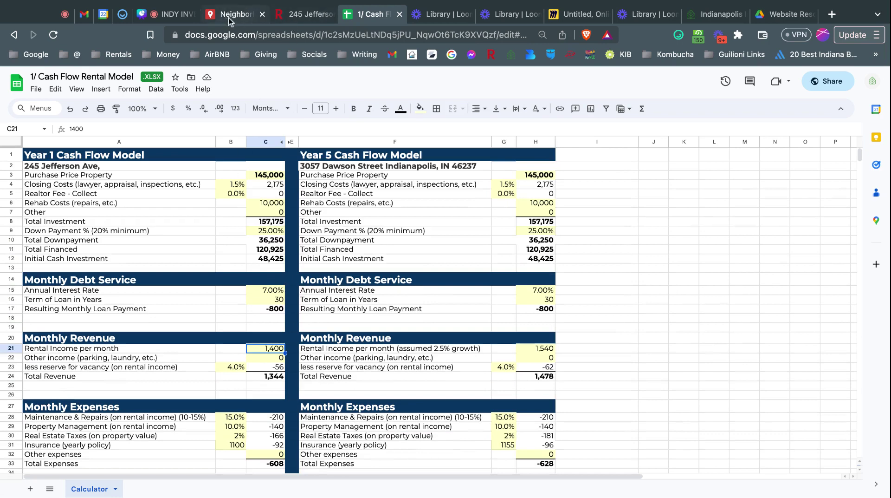
# Copy 245 Jefferson Ave's full address from the Redfin listing and start a new browser tab
pyautogui.click(301, 14)
pyautogui.click(227, 485)
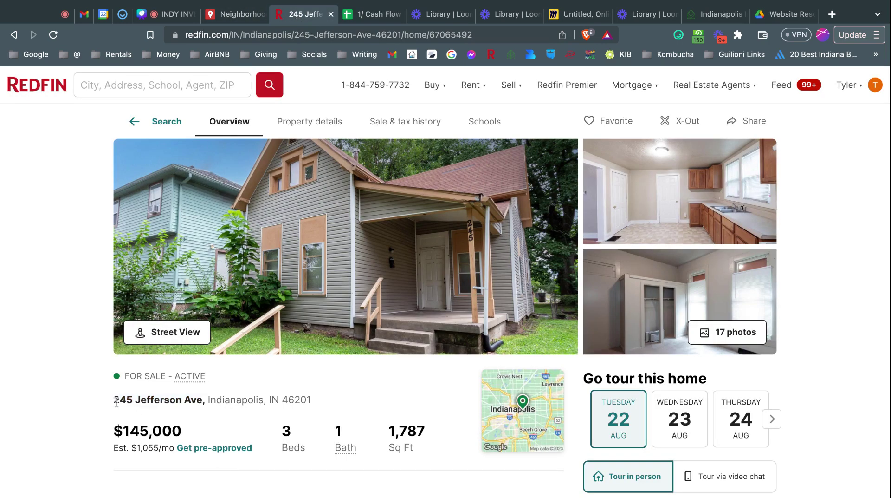
pyautogui.moveTo(116, 402); pyautogui.dragTo(313, 402)
pyautogui.hotkey('ctrl', 'c')
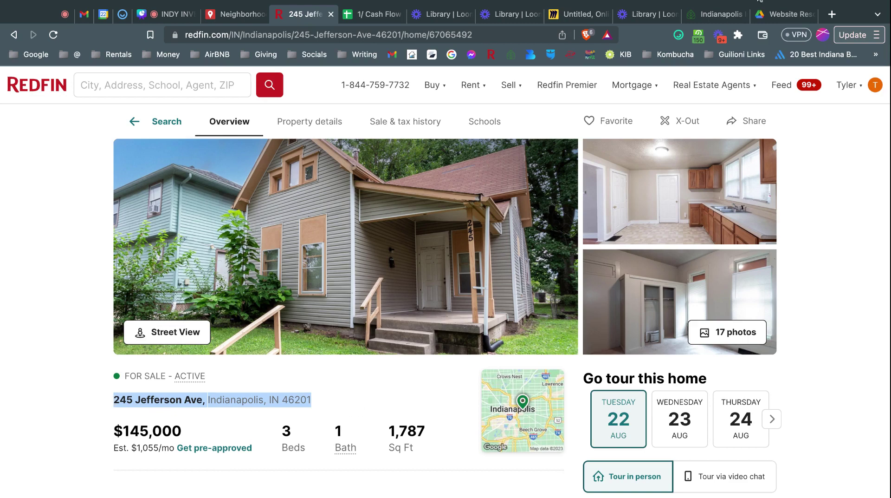
pyautogui.click(832, 14)
pyautogui.write('rento')
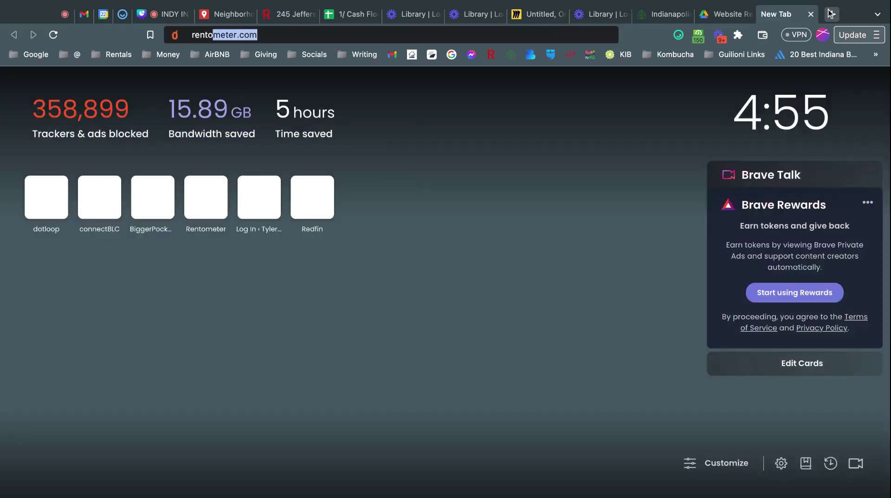
pyautogui.press('Return')
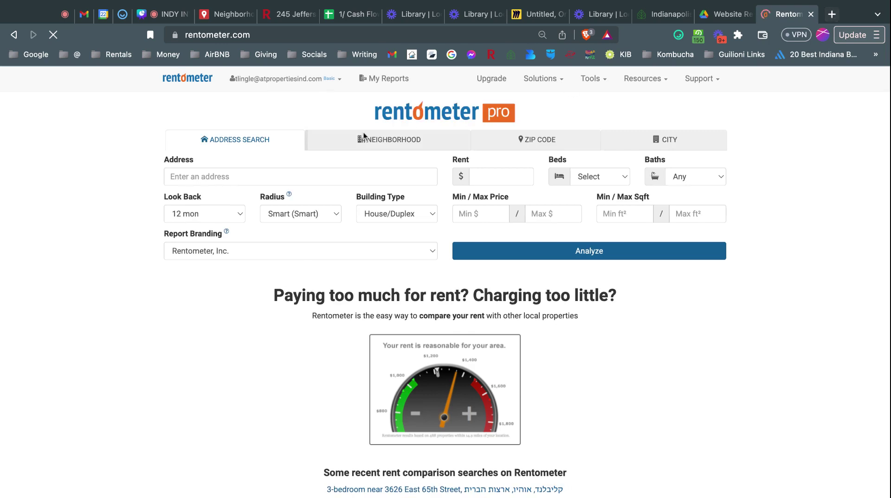
pyautogui.click(340, 175)
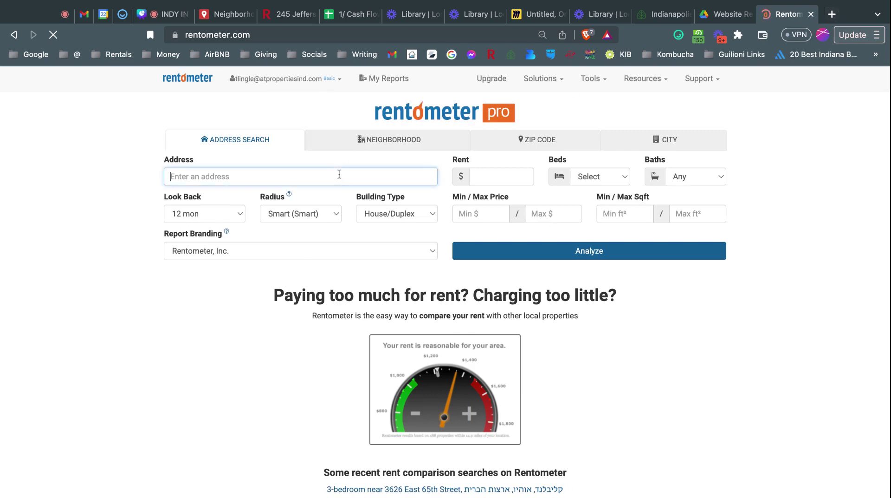
pyautogui.hotkey('ctrl', 'v')
pyautogui.click(330, 193)
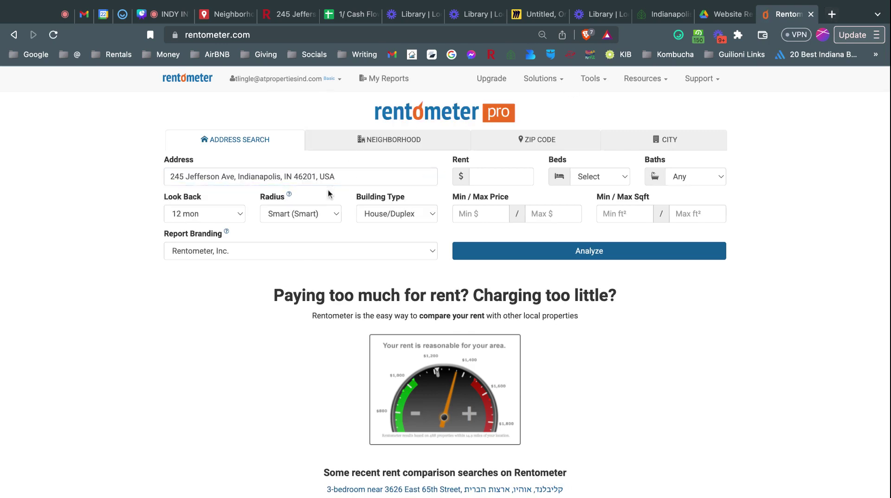
pyautogui.click(363, 215)
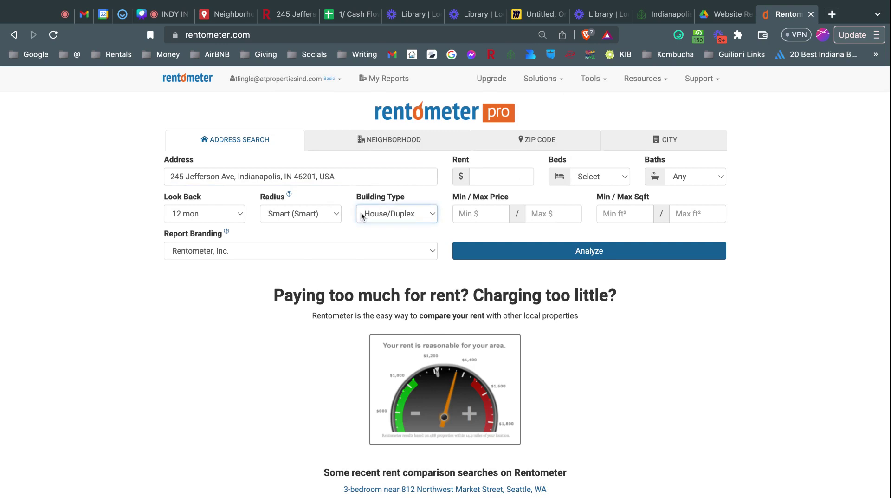
pyautogui.click(587, 183)
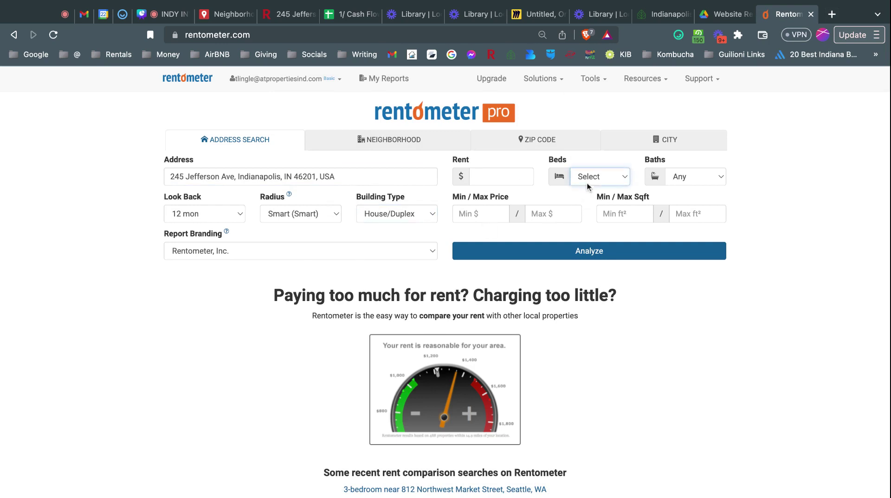
pyautogui.press('3')
pyautogui.click(690, 181)
pyautogui.press('1')
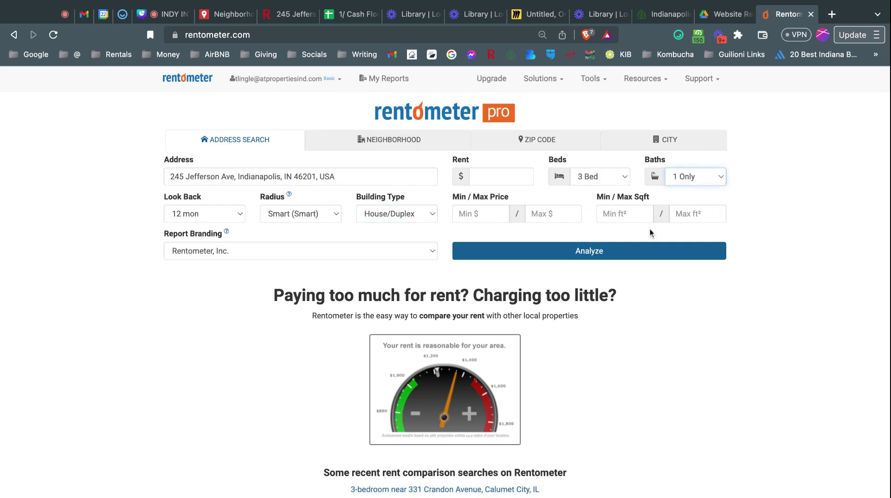
pyautogui.click(645, 251)
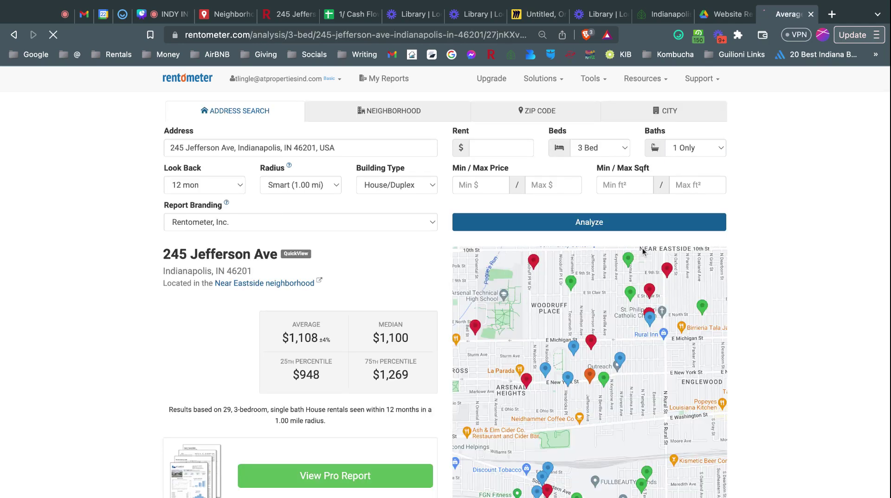
# Generate the detailed rent report and look over the nearby comparable rentals
pyautogui.scroll(-2, 522, 410)
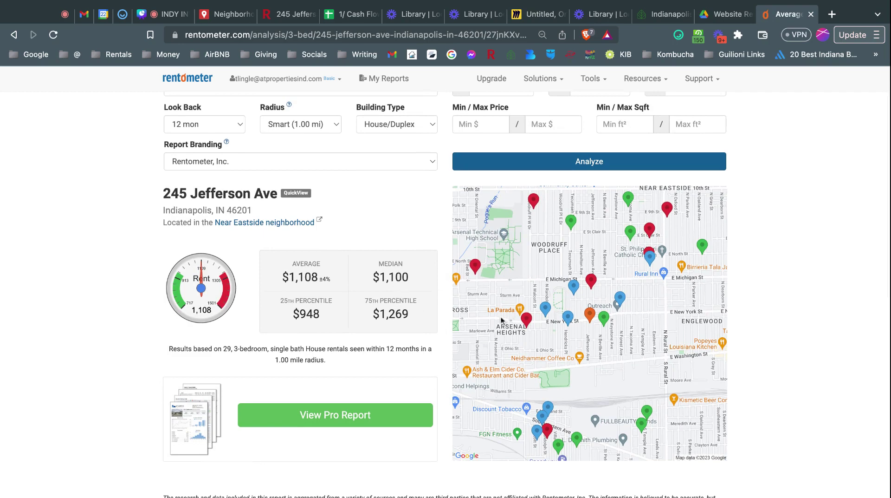
pyautogui.click(396, 423)
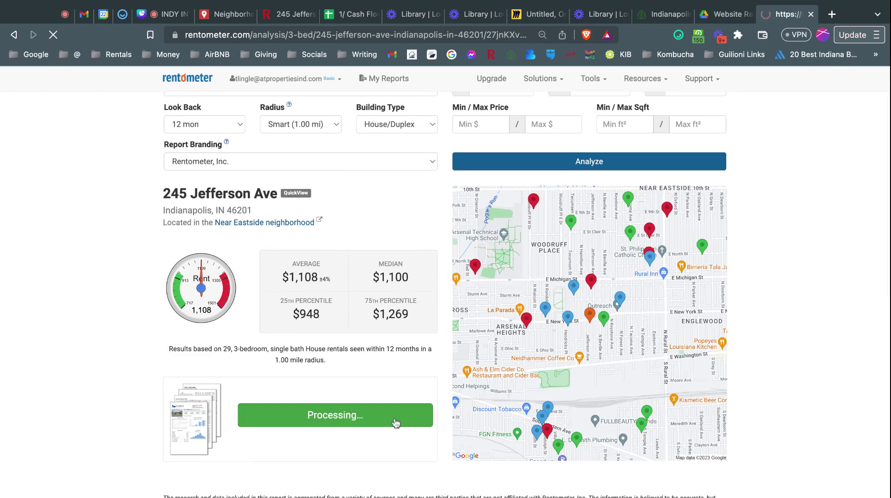
pyautogui.scroll(-15, 297, 403)
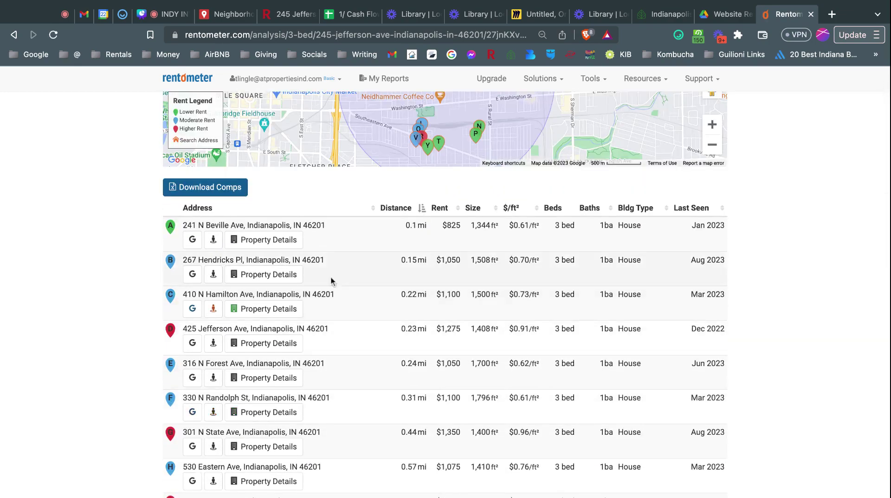
pyautogui.moveTo(184, 260); pyautogui.dragTo(324, 261)
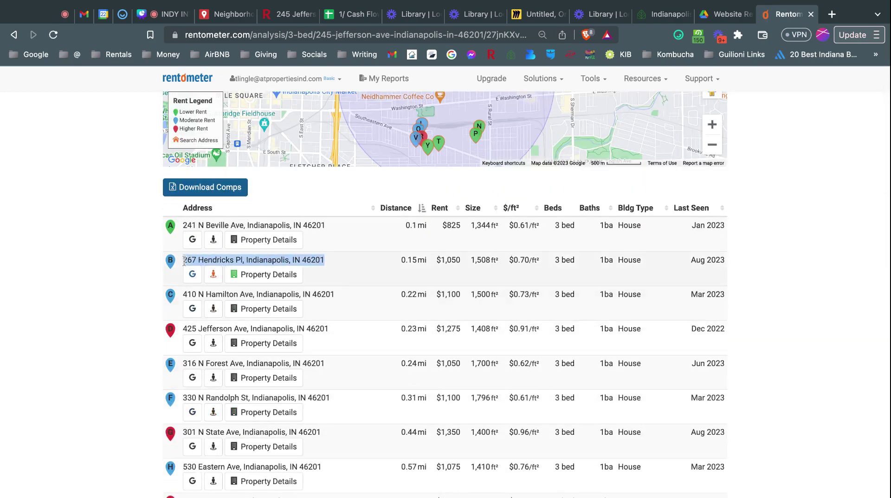
pyautogui.click(338, 264)
pyautogui.scroll(-1, 338, 262)
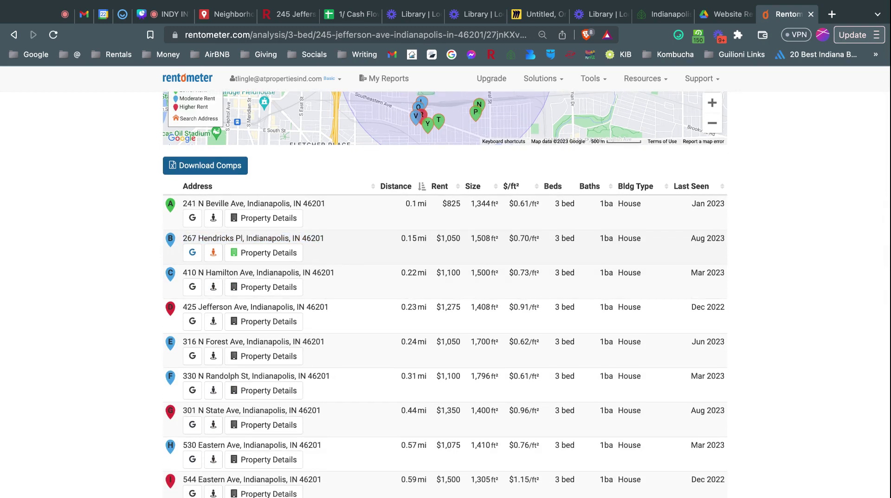
pyautogui.scroll(-5, 338, 262)
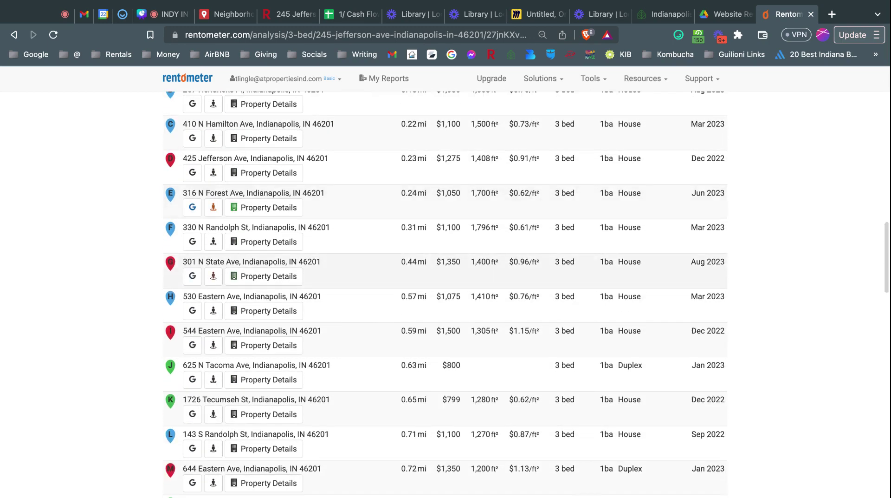
pyautogui.scroll(10, 338, 263)
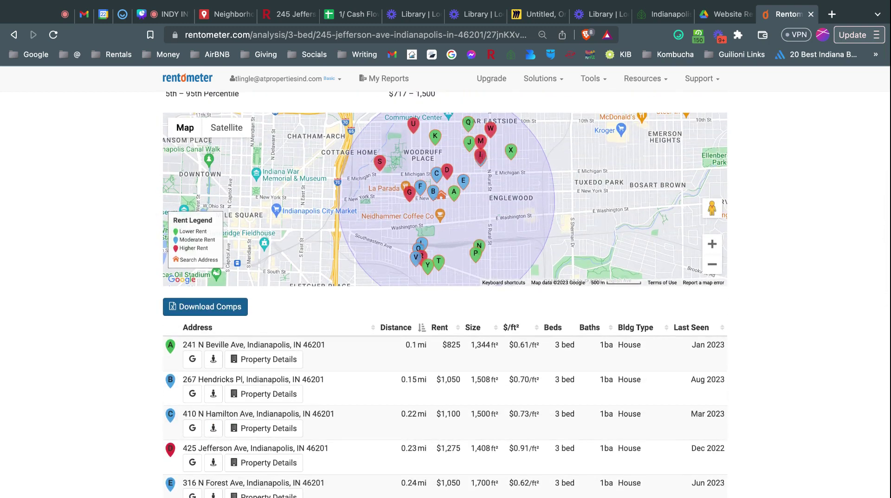
pyautogui.click(832, 15)
# Load Zillow's rental listings and zoom the map in to the Jefferson Ave area
pyautogui.write('zillow.com')
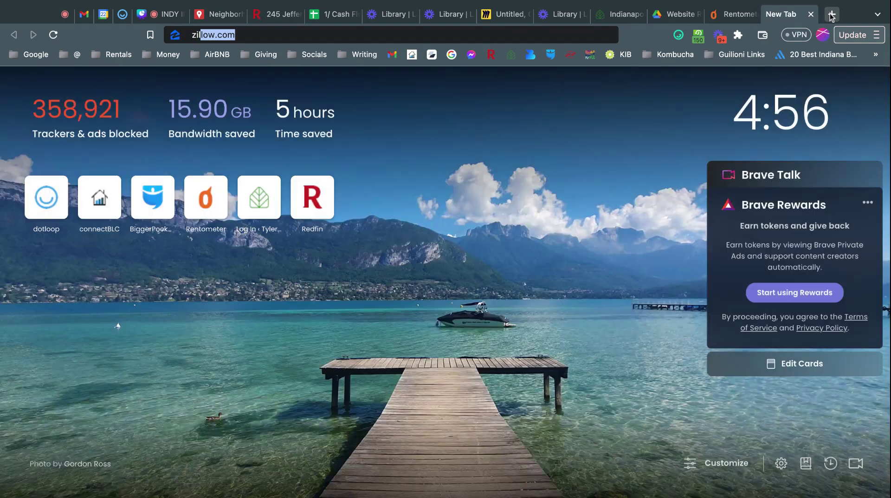
pyautogui.press('Return')
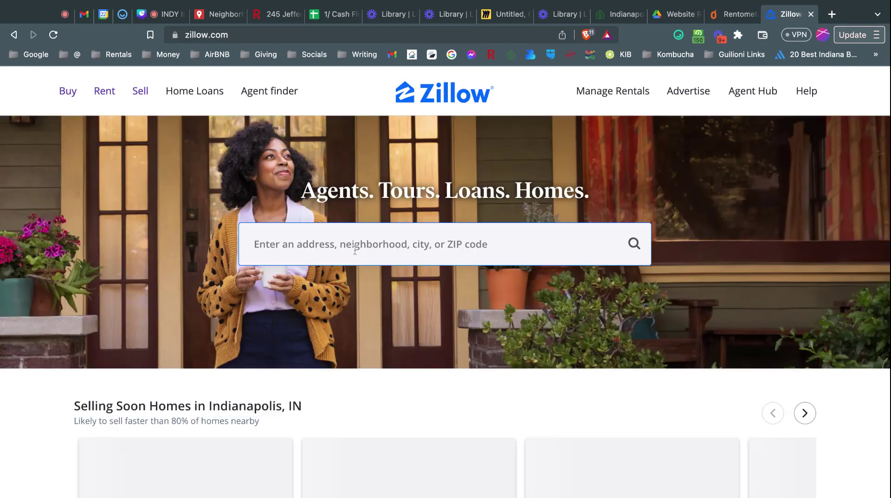
pyautogui.click(105, 106)
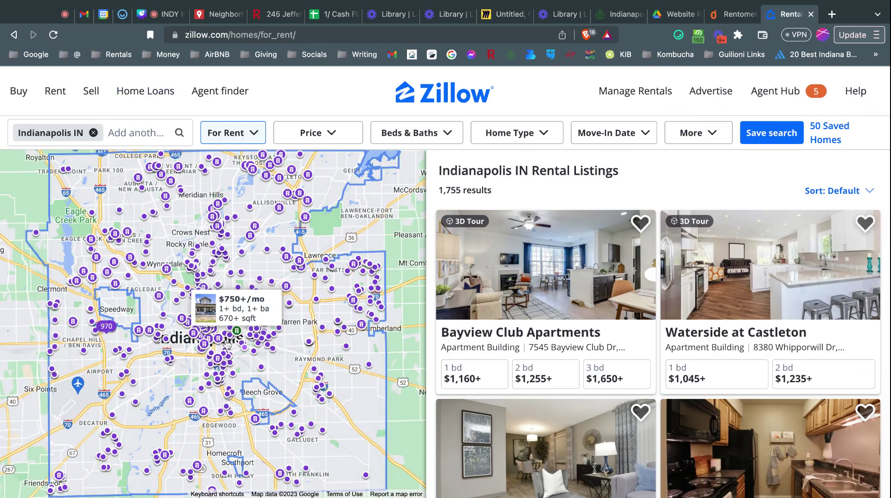
pyautogui.scroll(3, 228, 342)
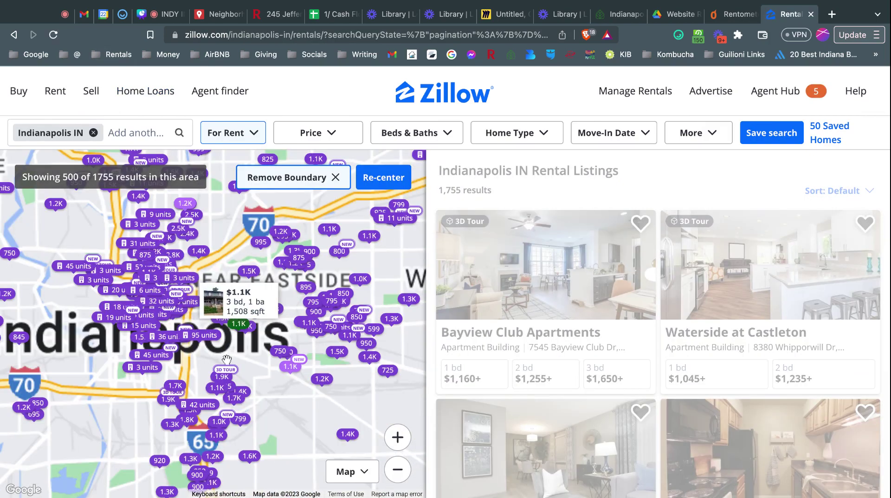
pyautogui.scroll(3, 228, 344)
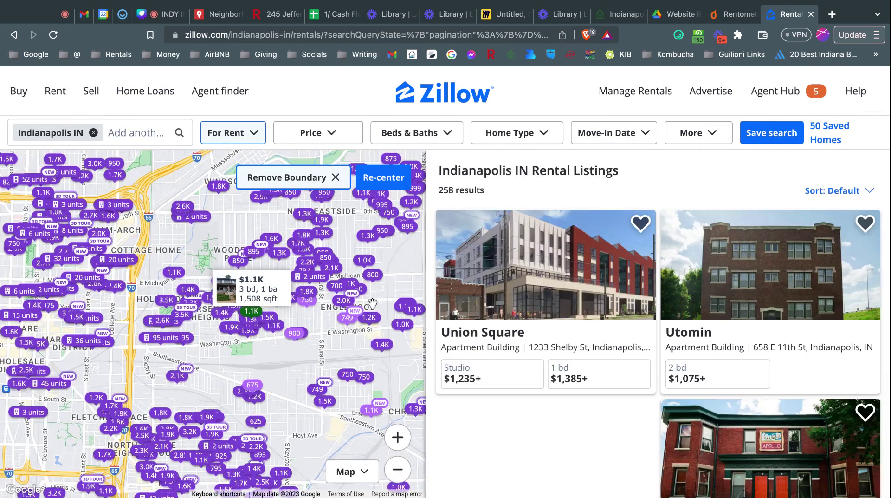
pyautogui.scroll(2, 220, 340)
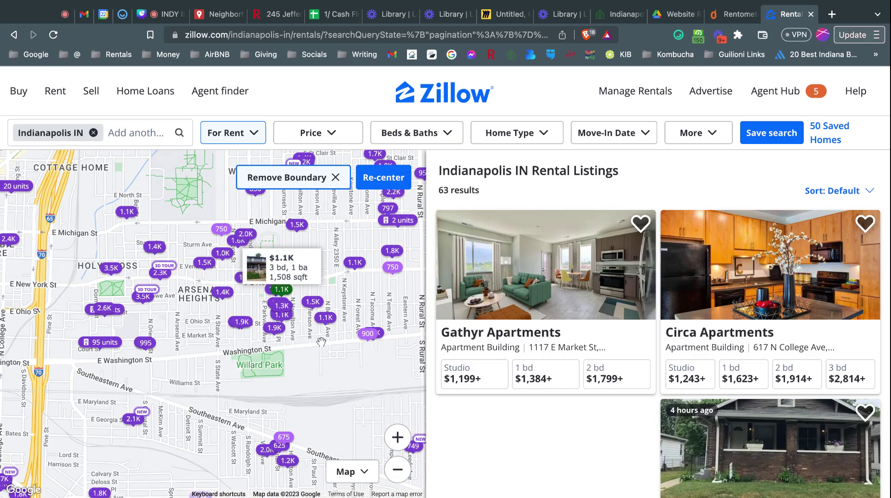
pyautogui.scroll(2, 321, 342)
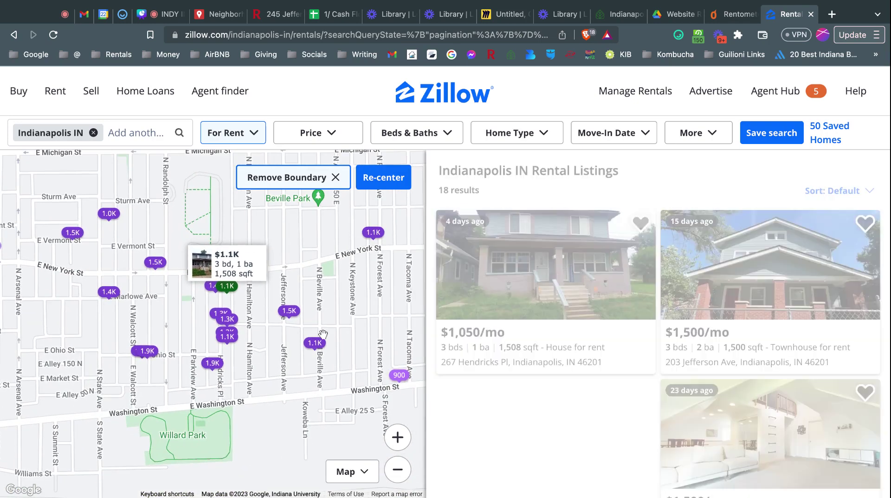
# View the 203 Jefferson Ave ($1,500) and 44 N Beville Ave ($1,100) rentals, then return to Rentometer
pyautogui.click(289, 311)
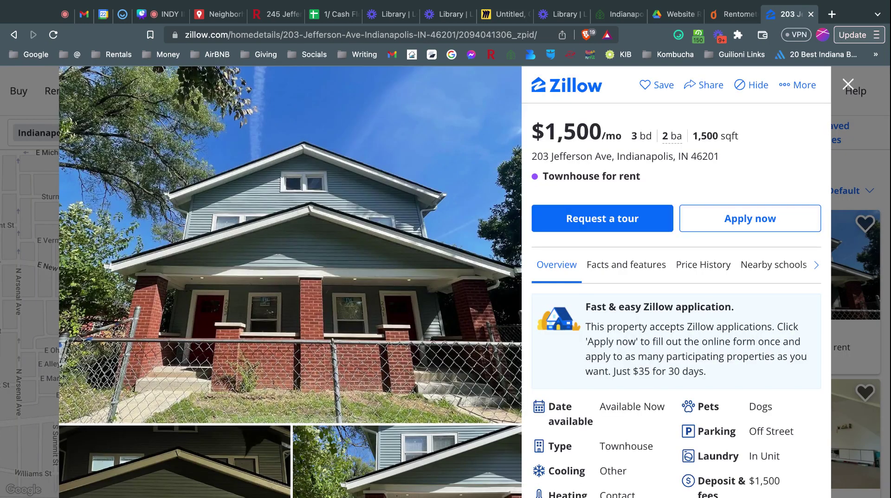
pyautogui.scroll(-10, 407, 352)
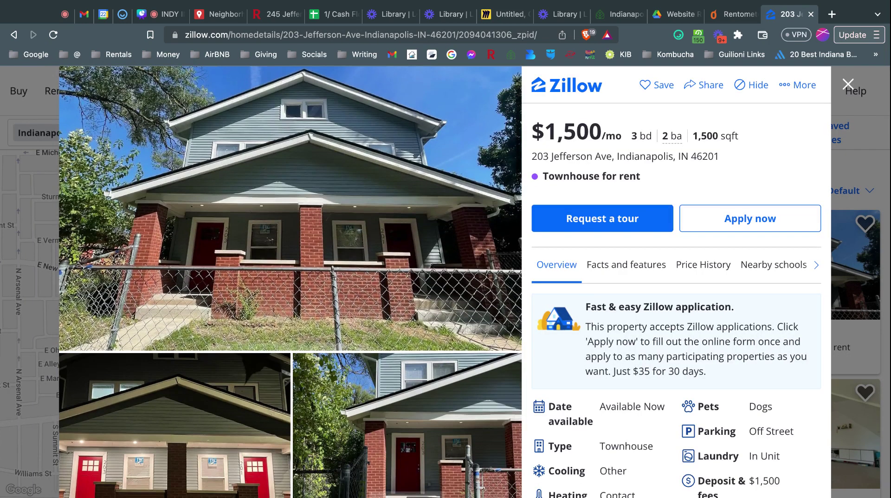
pyautogui.scroll(-15, 406, 352)
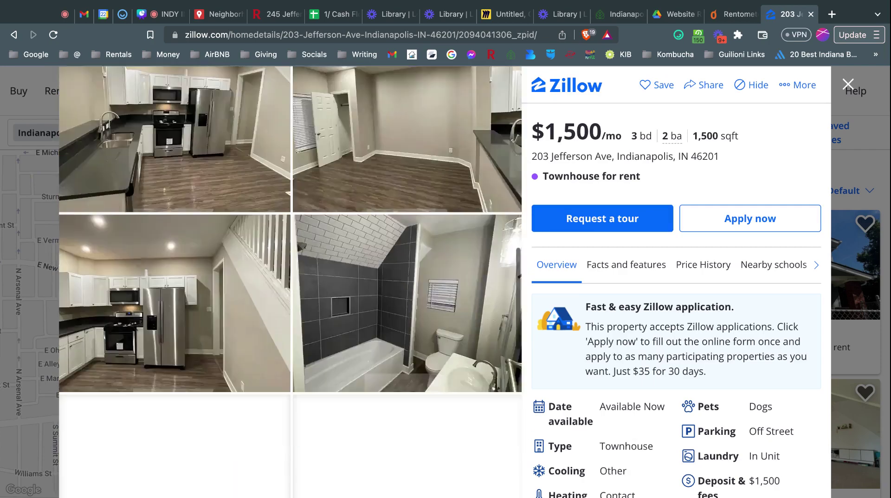
pyautogui.scroll(20, 401, 252)
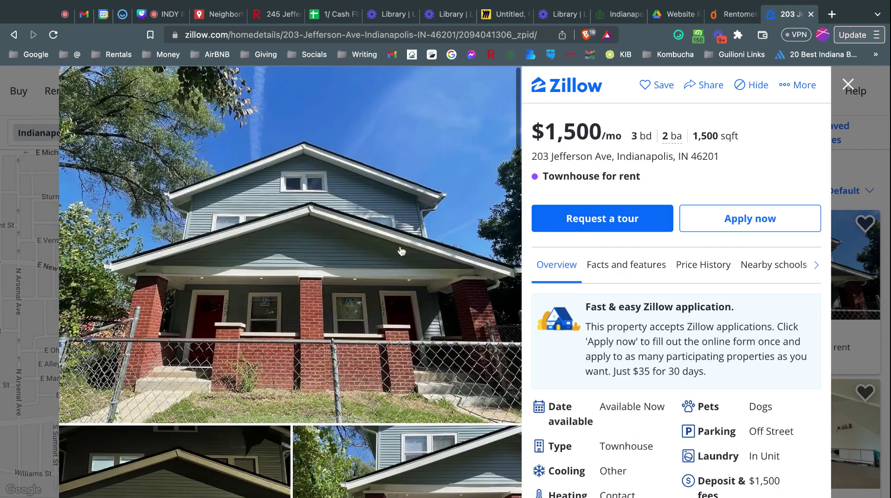
pyautogui.click(848, 83)
pyautogui.click(315, 343)
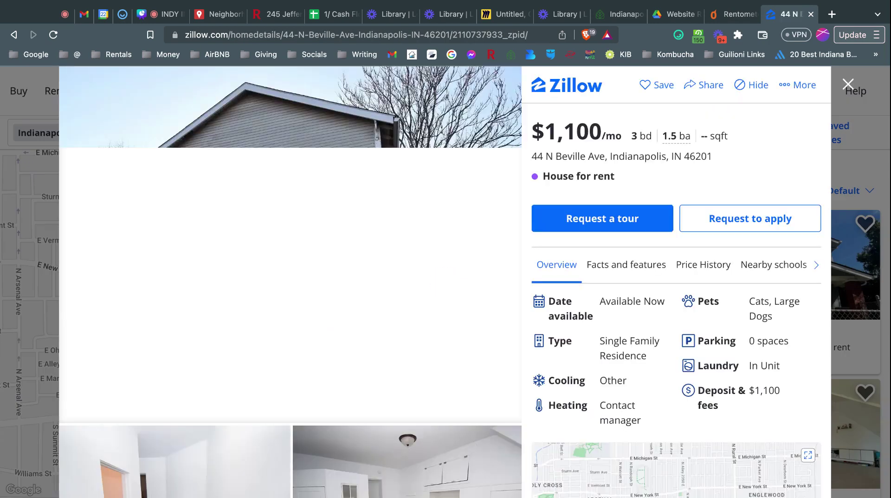
pyautogui.scroll(-15, 290, 278)
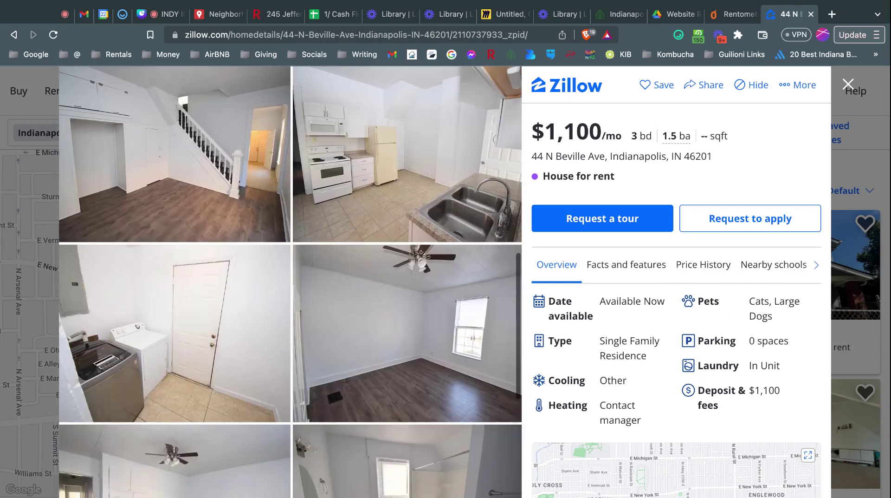
pyautogui.scroll(-2, 290, 279)
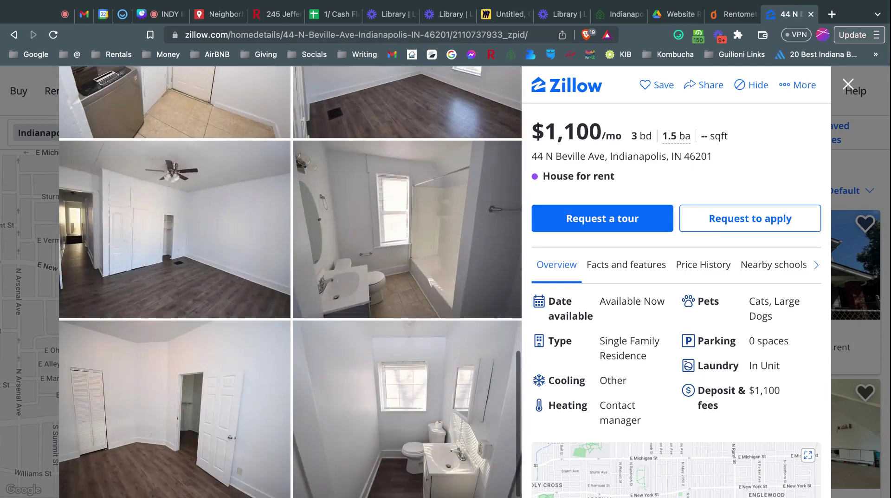
pyautogui.scroll(15, 290, 278)
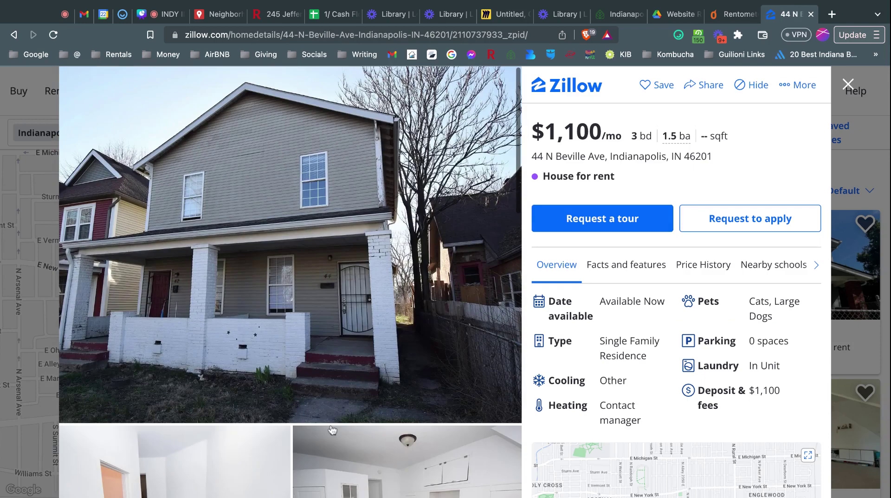
pyautogui.click(848, 84)
pyautogui.click(733, 14)
# Scroll up to the Rentometer summary showing the $1,100 median rent, then go back to Zillow
pyautogui.scroll(10, 545, 304)
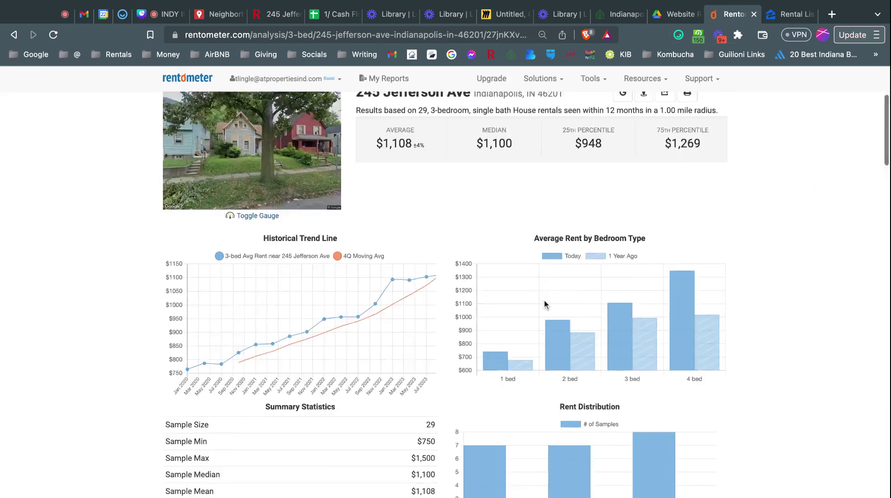
pyautogui.scroll(4, 546, 304)
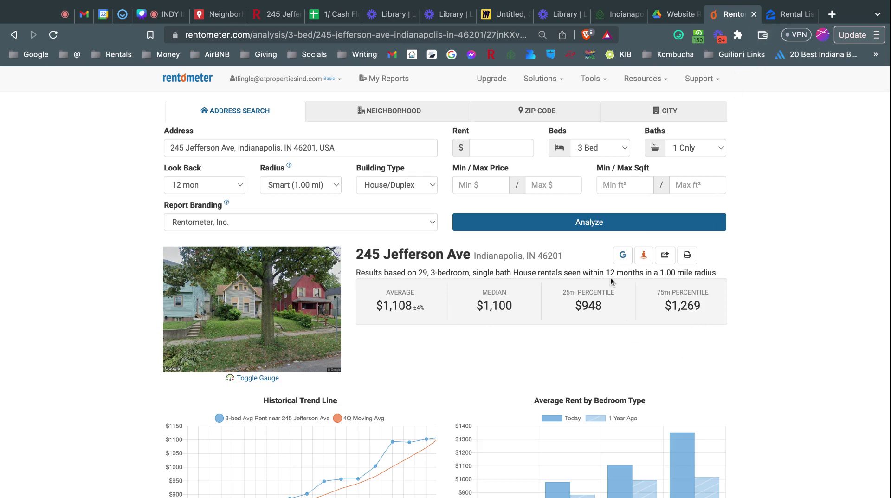
pyautogui.click(790, 14)
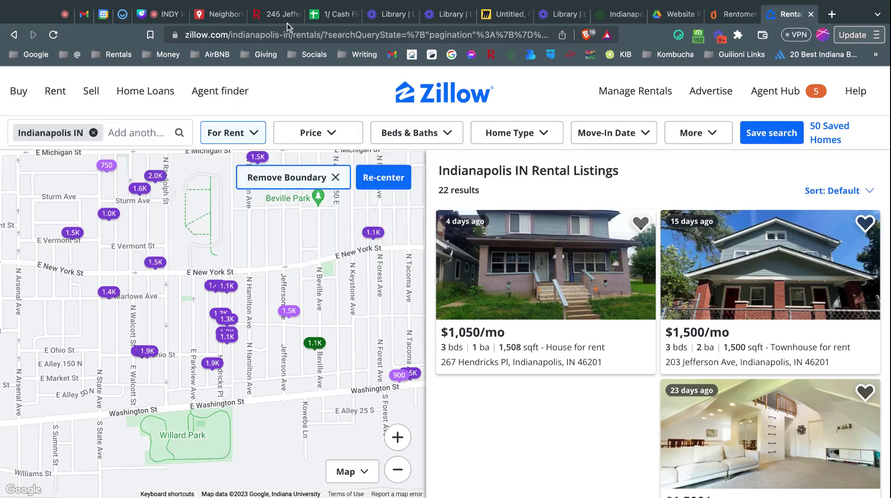
# Enter 1,300 as Year 1 monthly rent in C21, making total revenue 1,248, and recheck C6 and B7
pyautogui.click(334, 15)
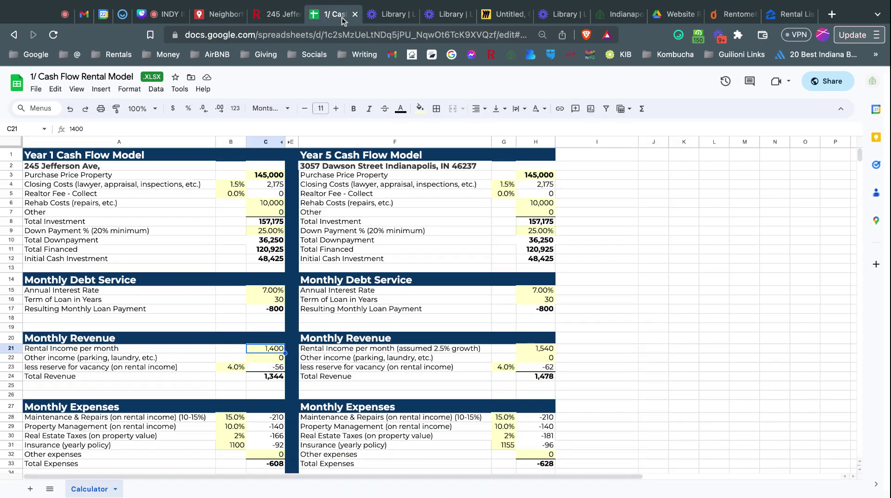
pyautogui.doubleClick(276, 350)
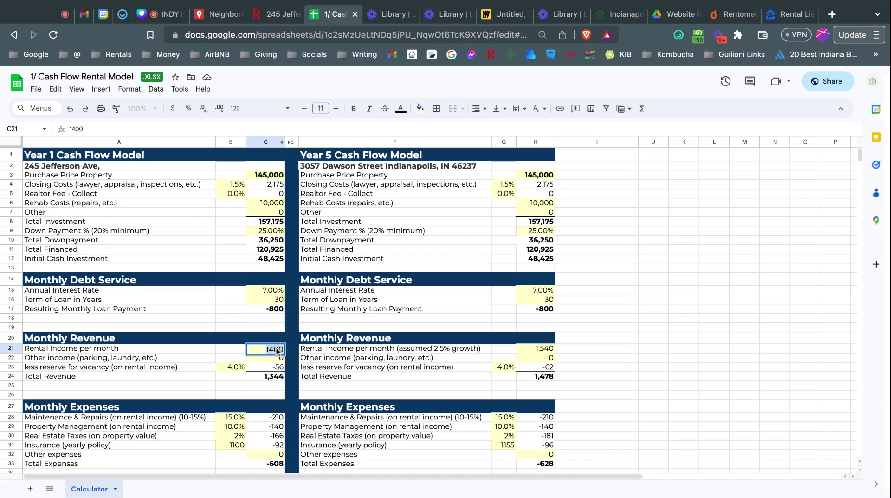
pyautogui.write('1300')
pyautogui.press('Return')
pyautogui.click(266, 349)
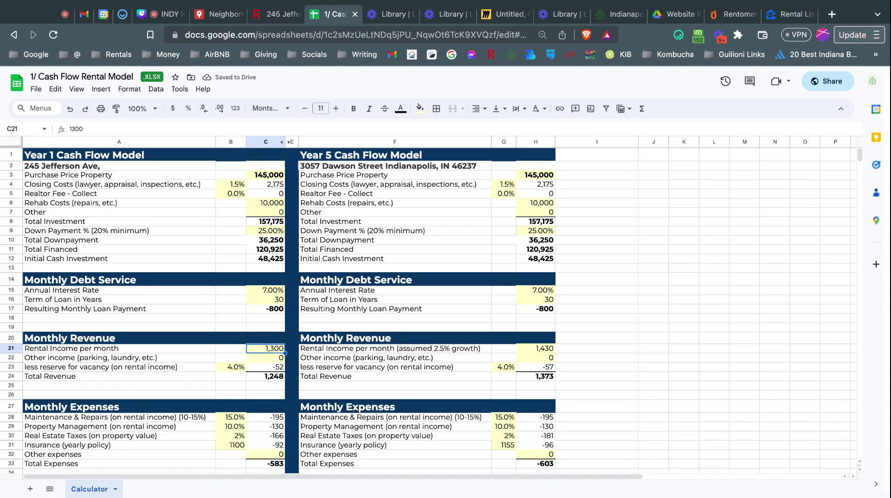
pyautogui.click(273, 204)
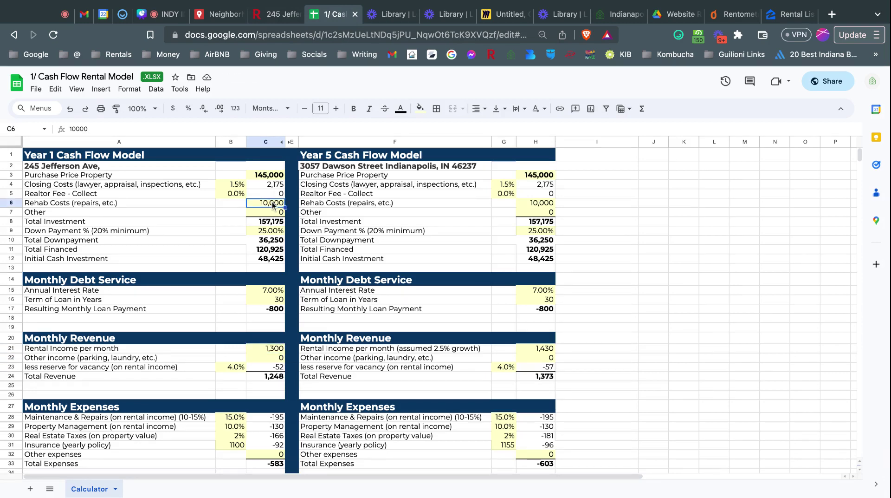
pyautogui.click(236, 215)
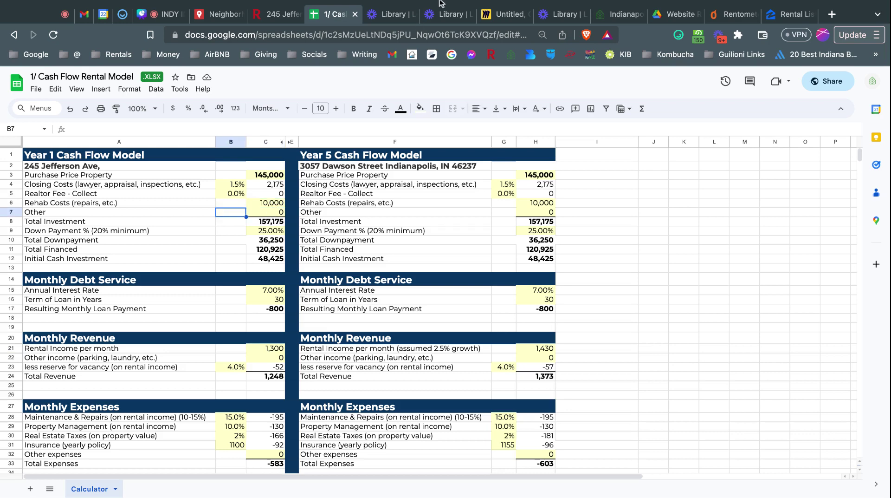
pyautogui.click(730, 21)
# Scan the Rentometer 3-bed comps and $1,100 median, then return to the Cash Flow sheet
pyautogui.scroll(-20, 442, 435)
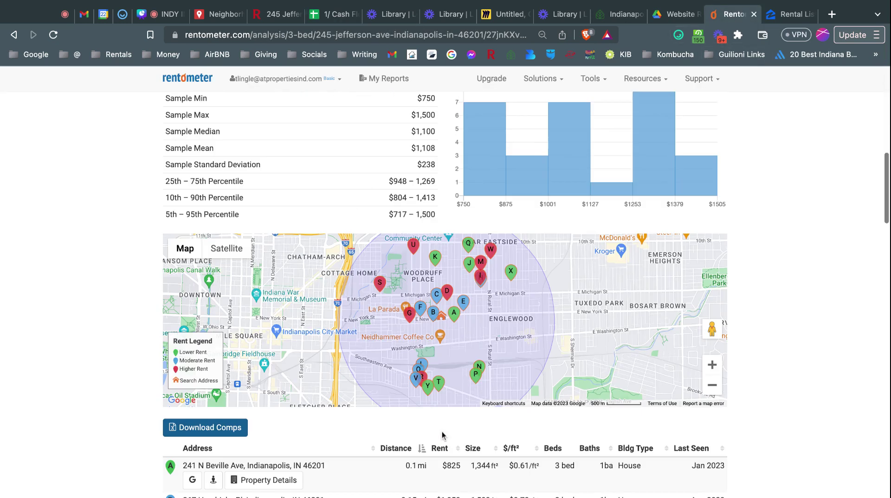
pyautogui.scroll(20, 442, 435)
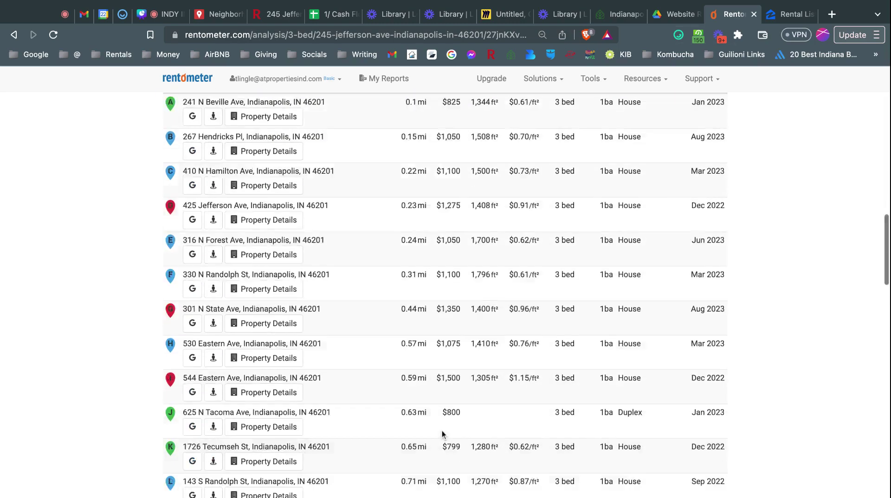
pyautogui.scroll(-3, 373, 265)
pyautogui.scroll(-10, 373, 264)
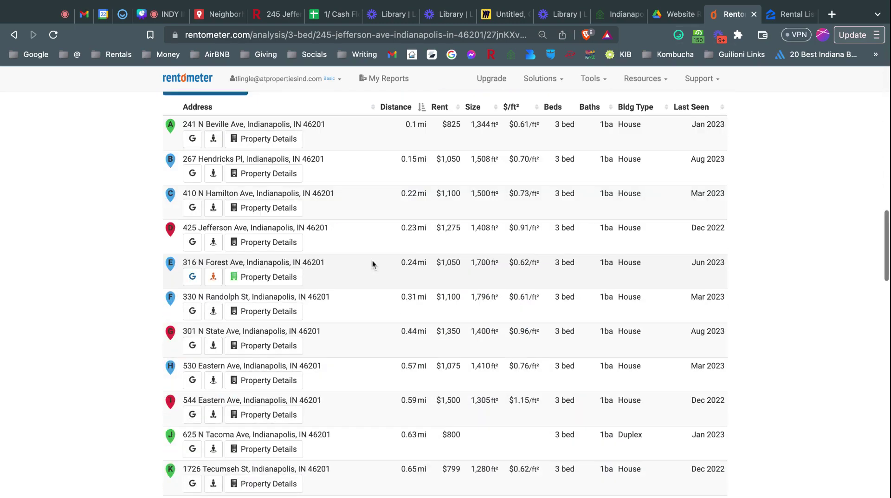
pyautogui.scroll(11, 372, 264)
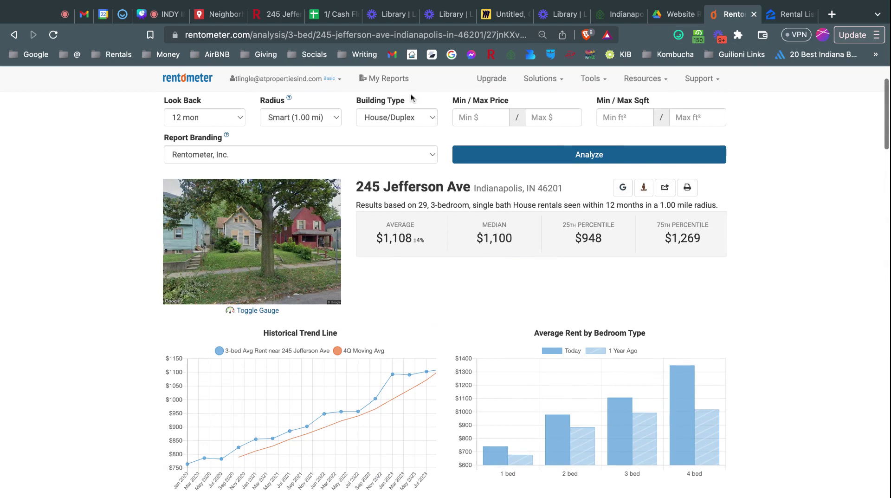
pyautogui.click(330, 15)
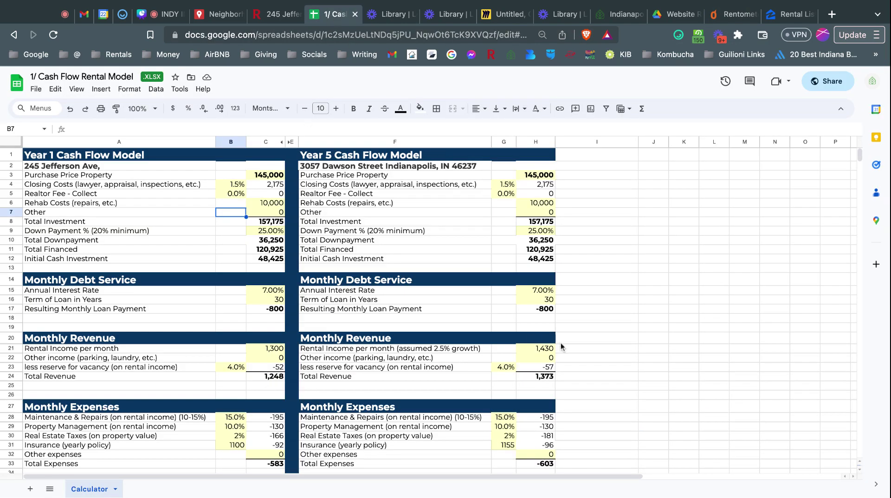
# Review the Year 1 and Year 5 rental income in C21 and H21 and the vacancy reserve rate
pyautogui.click(274, 349)
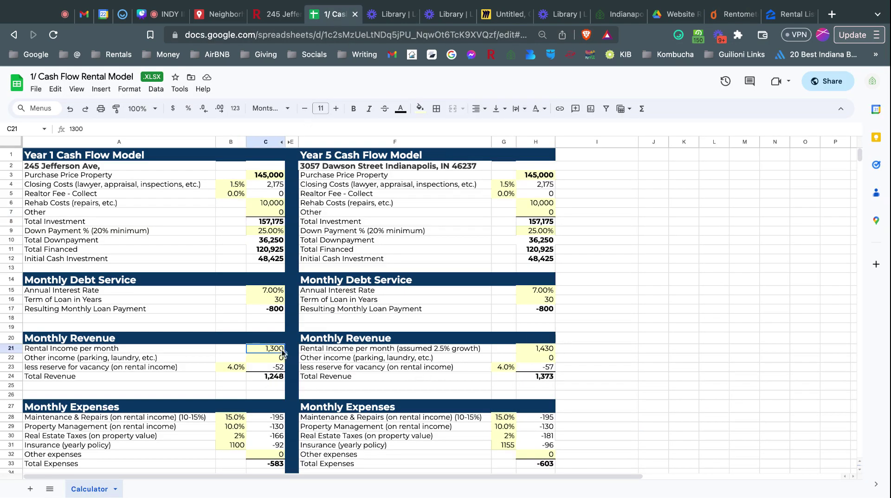
pyautogui.click(547, 349)
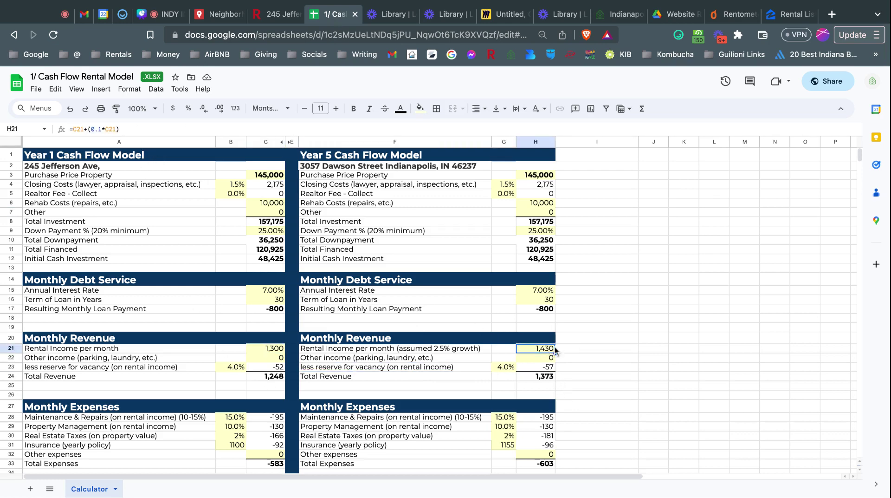
pyautogui.scroll(-3, 579, 357)
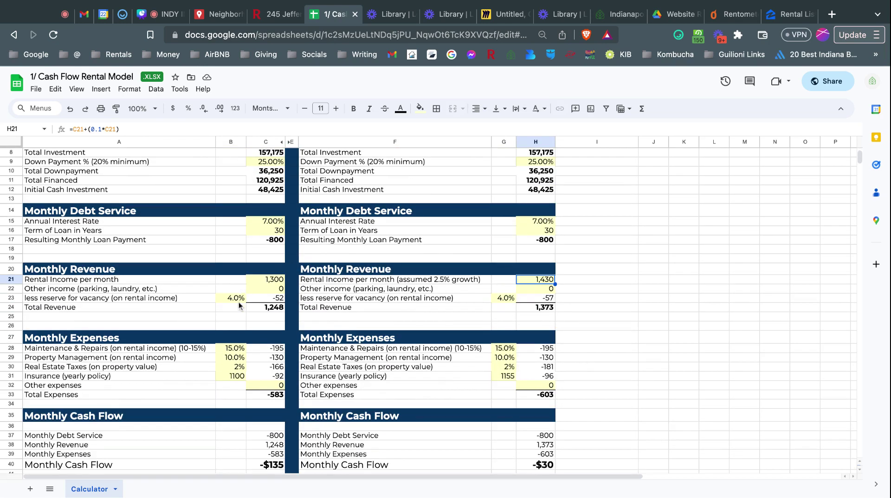
pyautogui.click(237, 300)
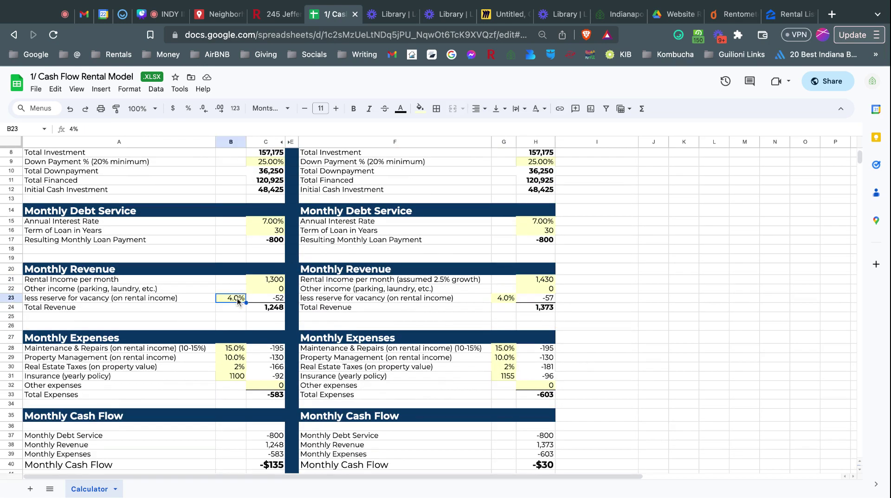
pyautogui.click(255, 316)
pyautogui.scroll(-3, 255, 318)
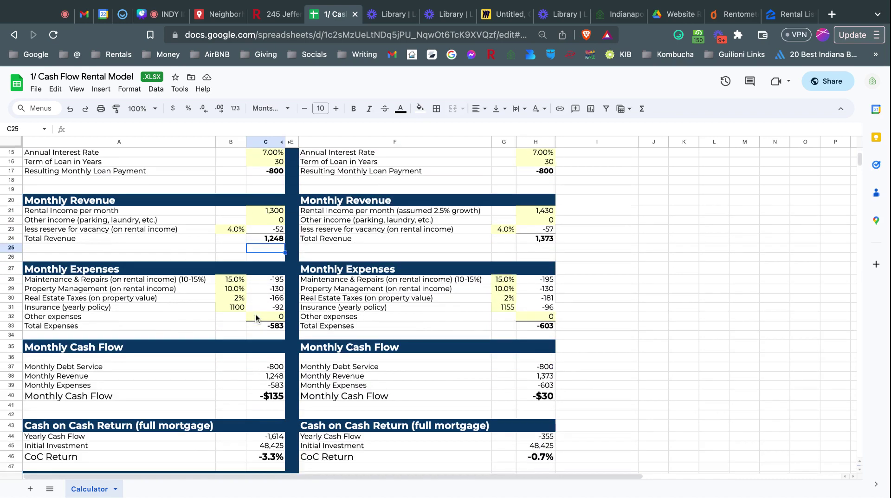
# Check the maintenance and repairs rate and how its expense is calculated
pyautogui.click(237, 283)
pyautogui.click(271, 282)
pyautogui.click(238, 282)
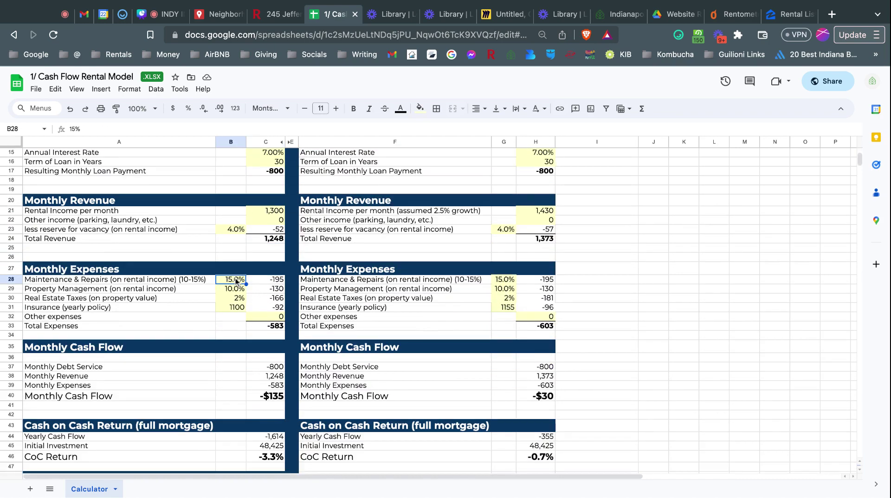
pyautogui.click(261, 281)
pyautogui.click(158, 283)
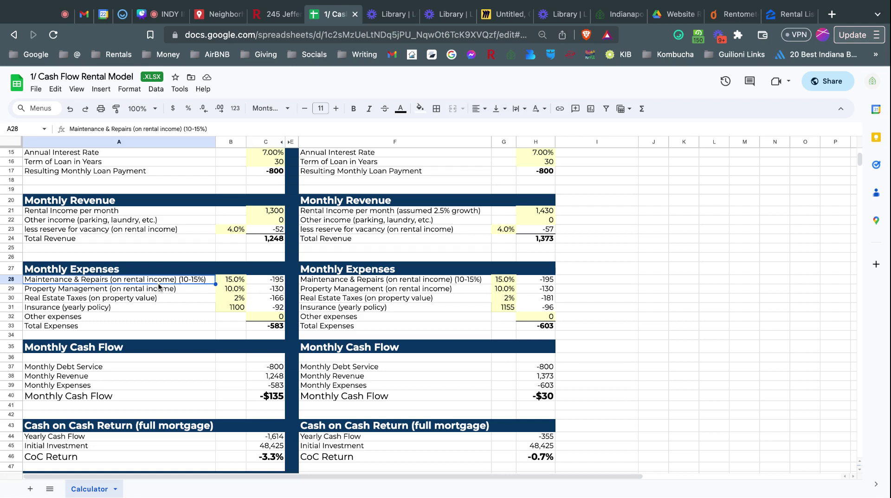
pyautogui.click(241, 280)
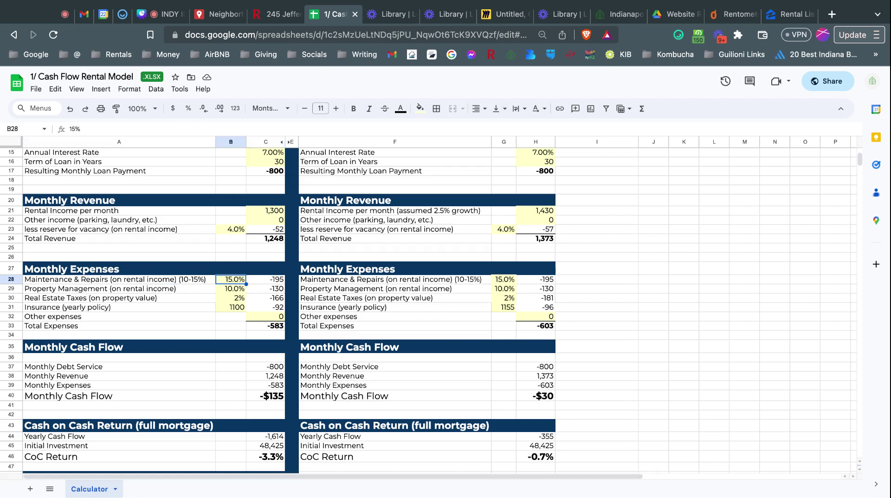
# Check the management and tax rates, start editing the tax rate with 2, and open a new tab
pyautogui.click(236, 290)
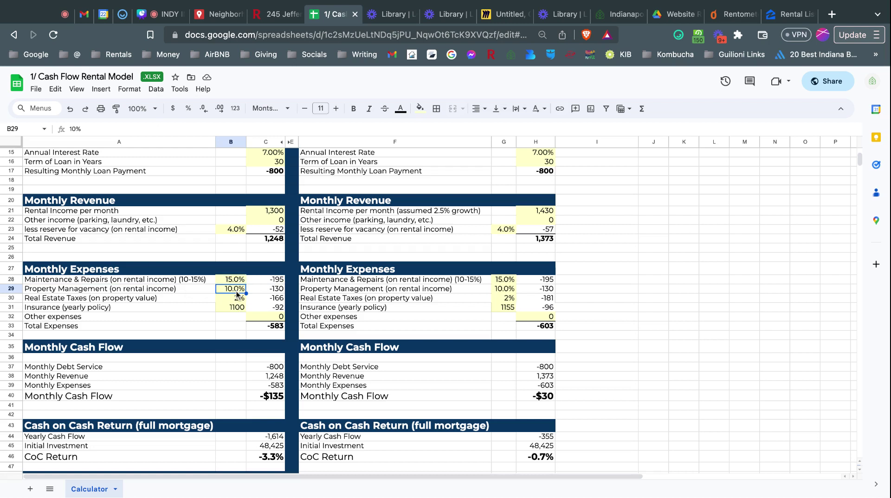
pyautogui.click(241, 299)
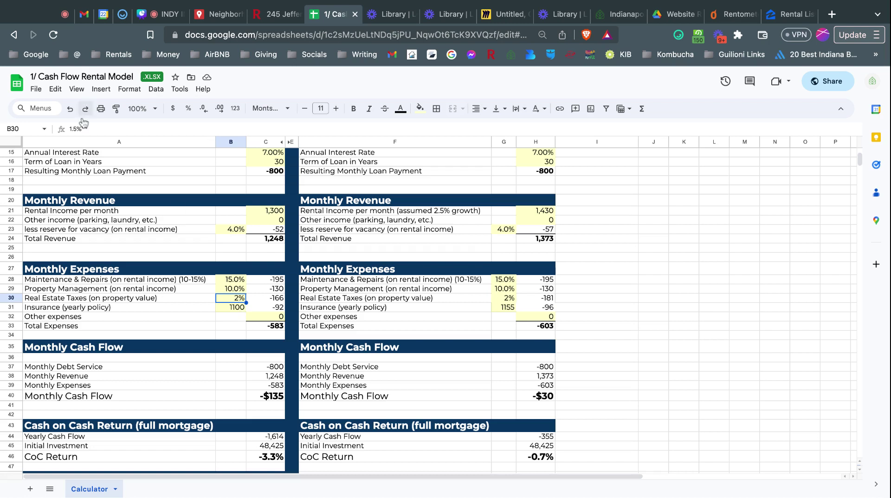
pyautogui.doubleClick(73, 129)
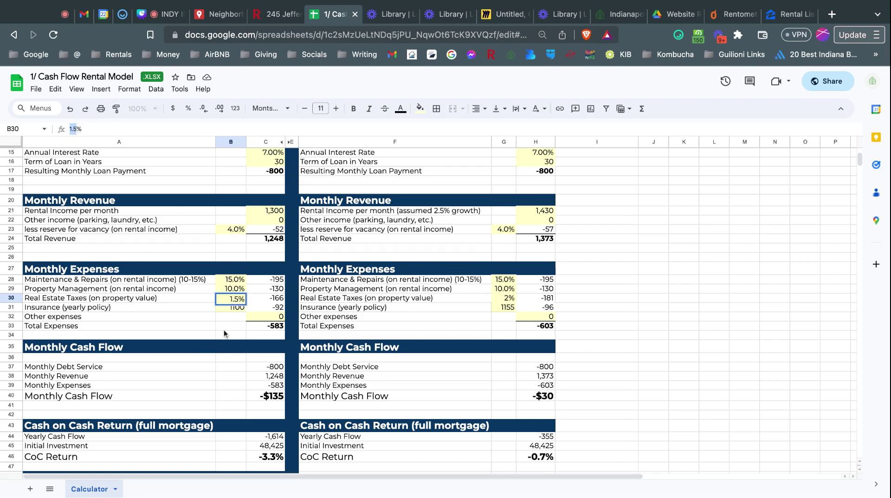
pyautogui.write('2')
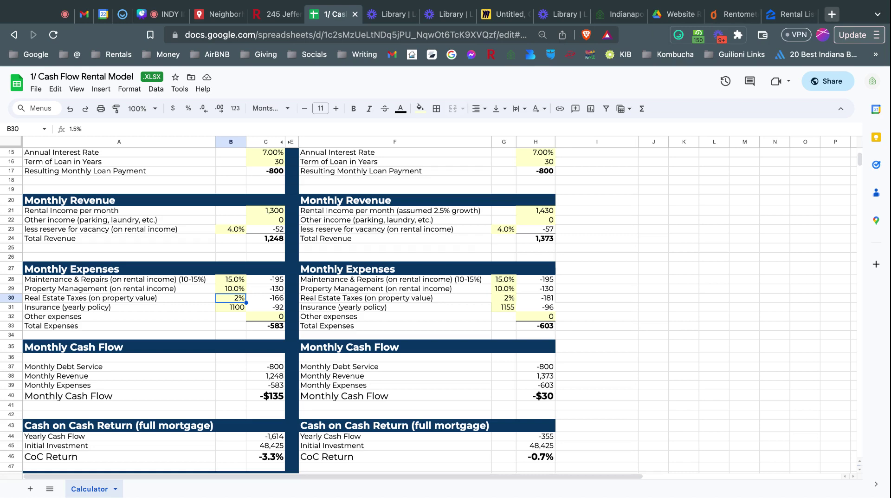
pyautogui.click(832, 14)
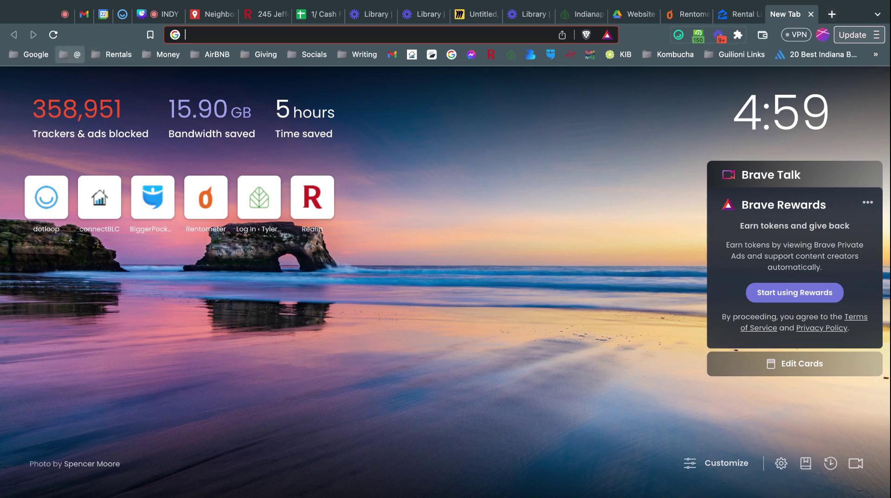
pyautogui.click(116, 74)
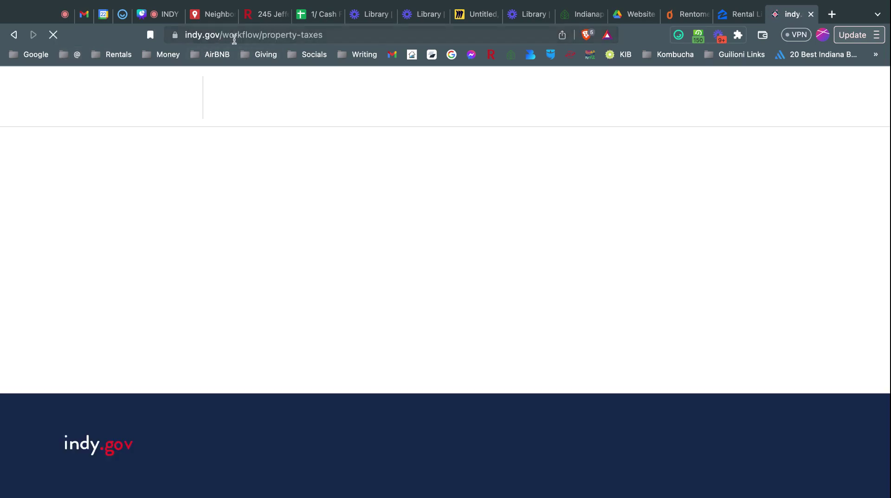
pyautogui.scroll(-5, 355, 302)
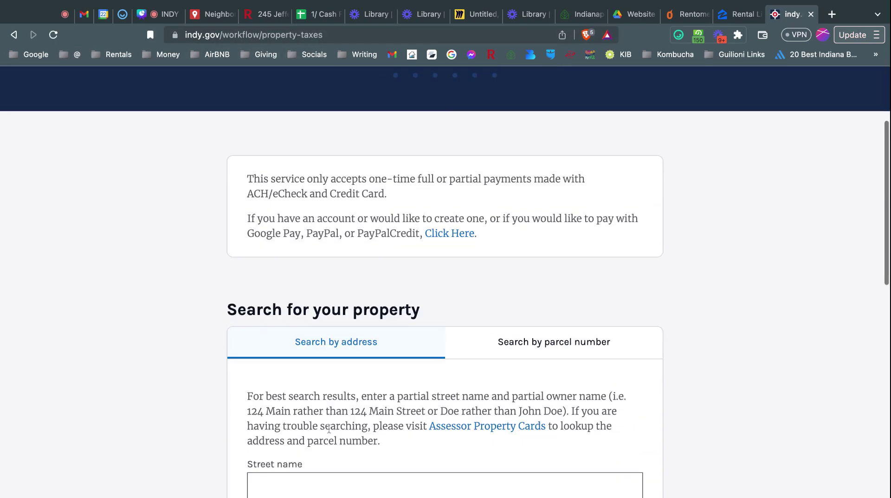
pyautogui.click(328, 386)
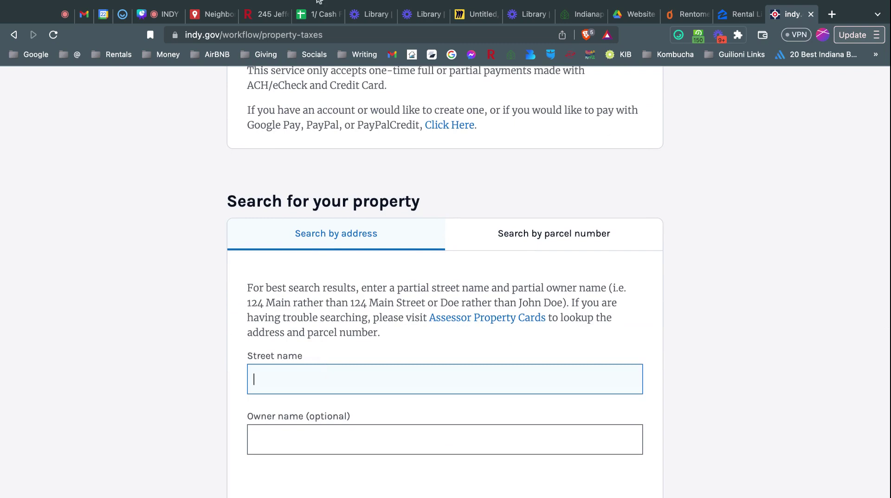
pyautogui.write('245 Jefferson')
pyautogui.scroll(-3, 404, 342)
pyautogui.click(556, 408)
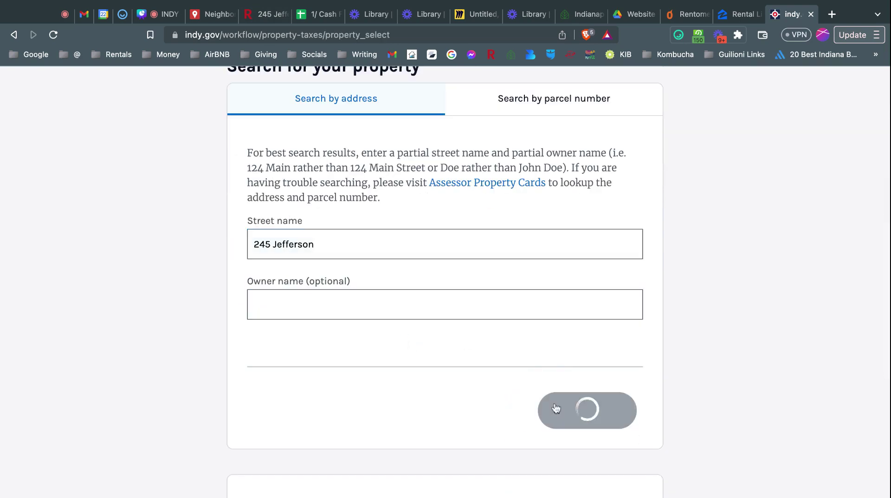
# Select the 245 Jefferson parcel, review its 2022 invoices ($0.00 due), and return to the spreadsheet
pyautogui.scroll(-4, 556, 408)
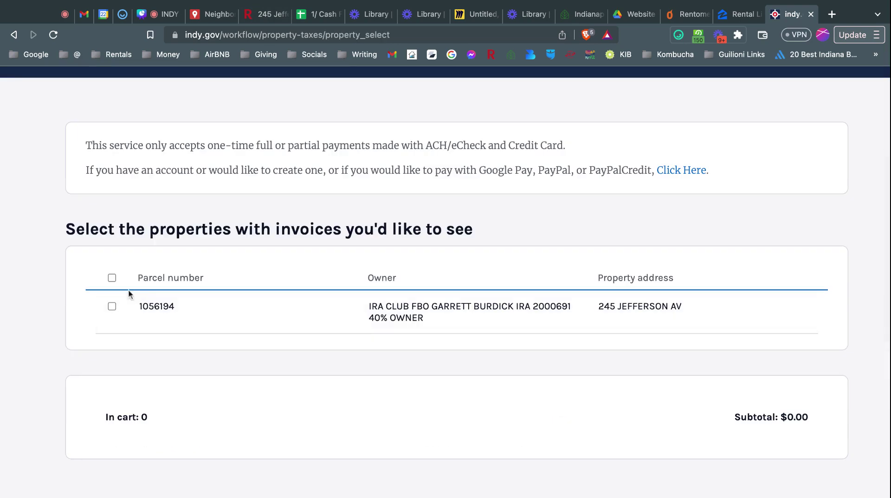
pyautogui.click(112, 305)
pyautogui.scroll(-5, 364, 374)
pyautogui.click(754, 368)
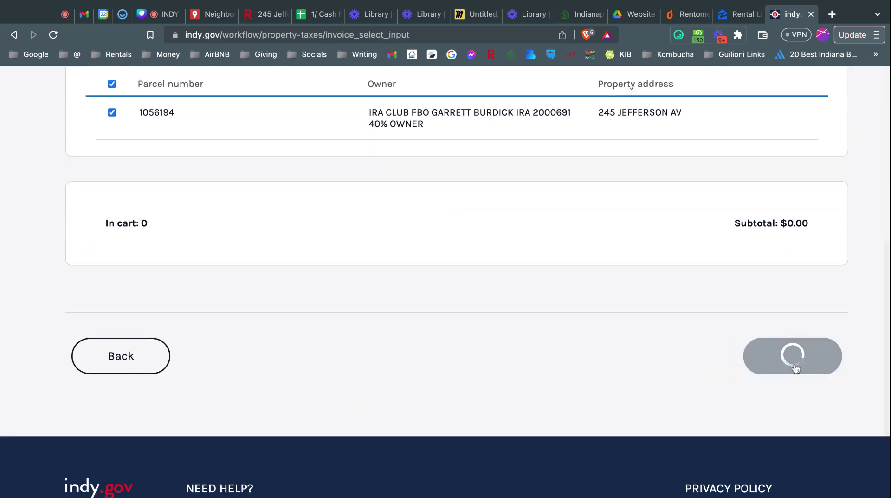
pyautogui.scroll(-7, 796, 368)
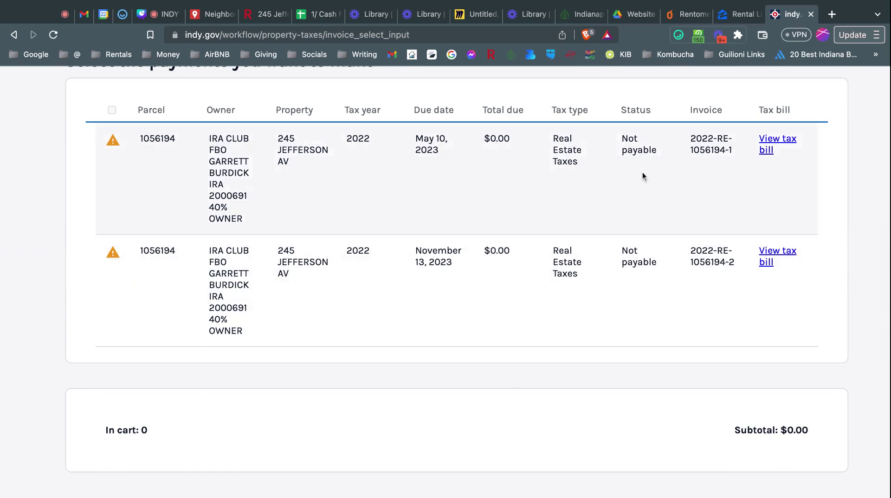
pyautogui.scroll(7, 642, 172)
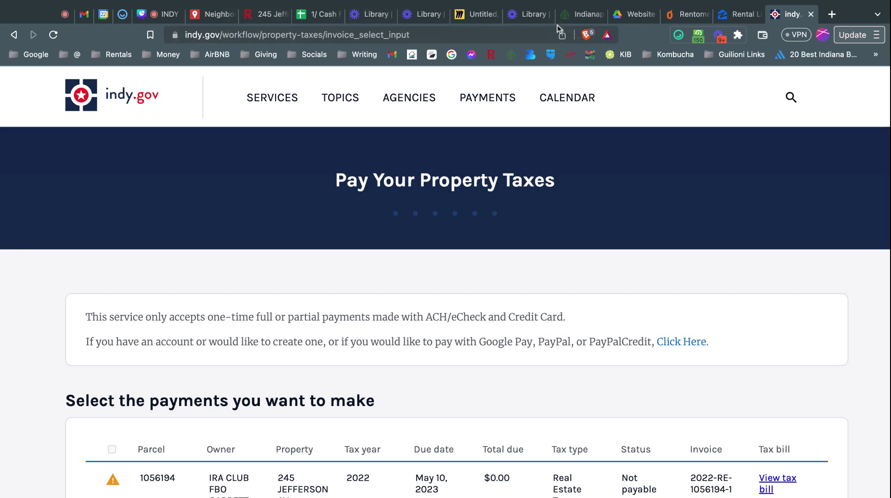
pyautogui.click(319, 14)
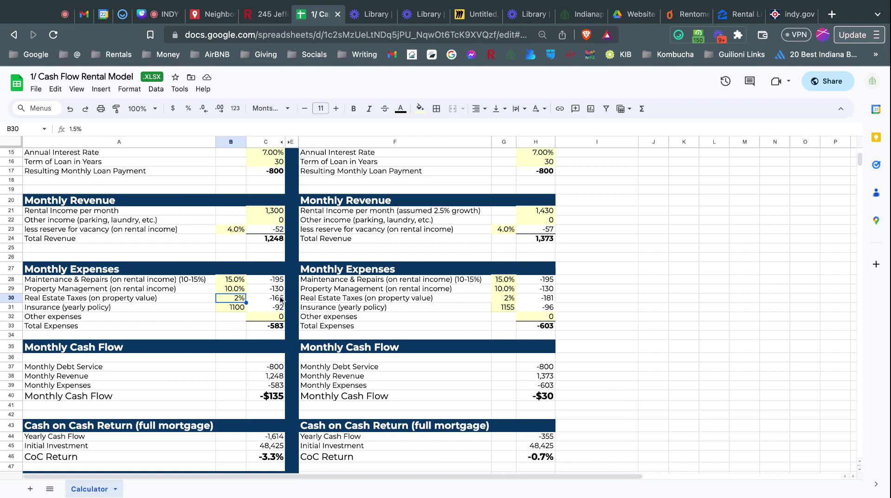
# Change Year 1 insurance in B31 from 1,100 to 1,200 and review the total expenses row
pyautogui.click(242, 308)
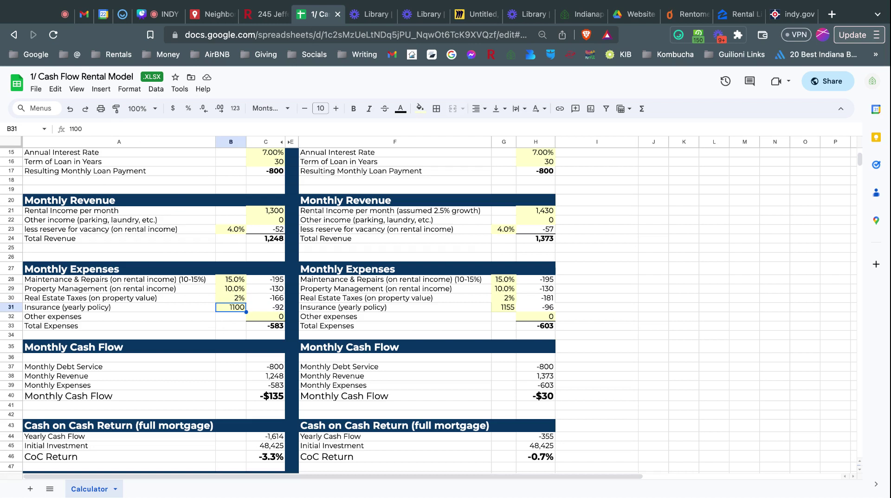
pyautogui.write('1200')
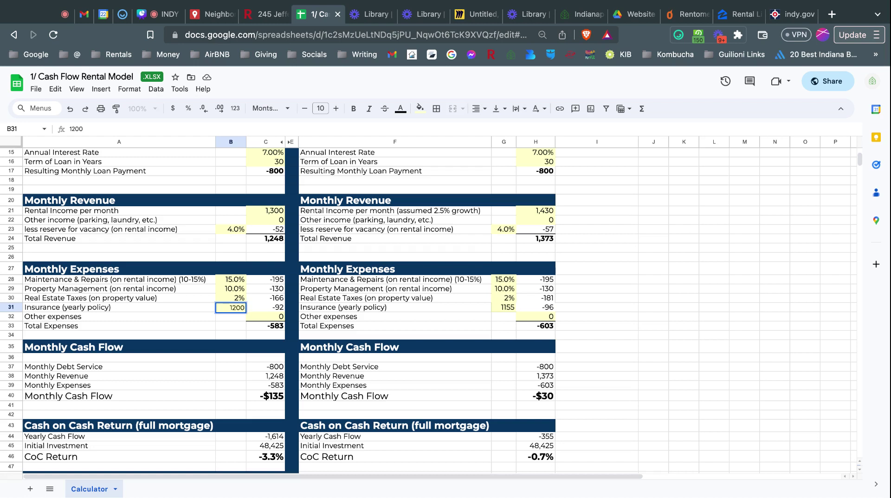
pyautogui.press('Return')
pyautogui.click(231, 307)
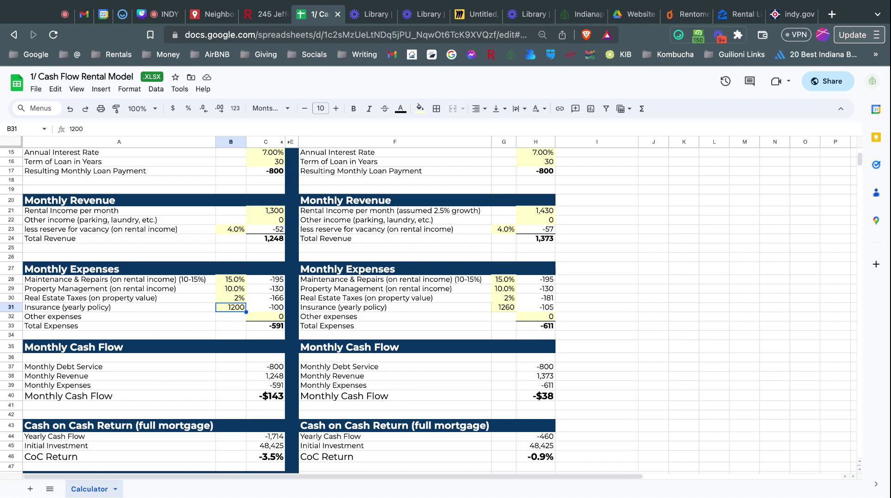
pyautogui.click(224, 326)
pyautogui.click(242, 318)
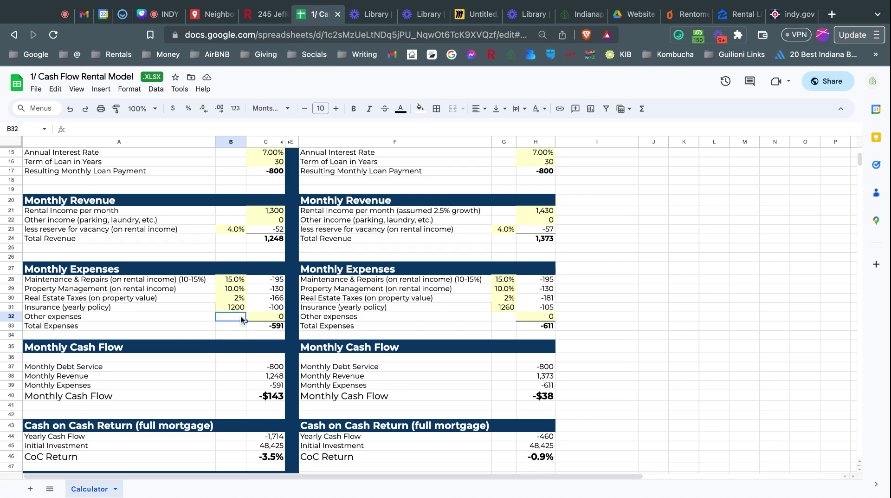
pyautogui.scroll(3, 242, 318)
pyautogui.scroll(-3, 242, 318)
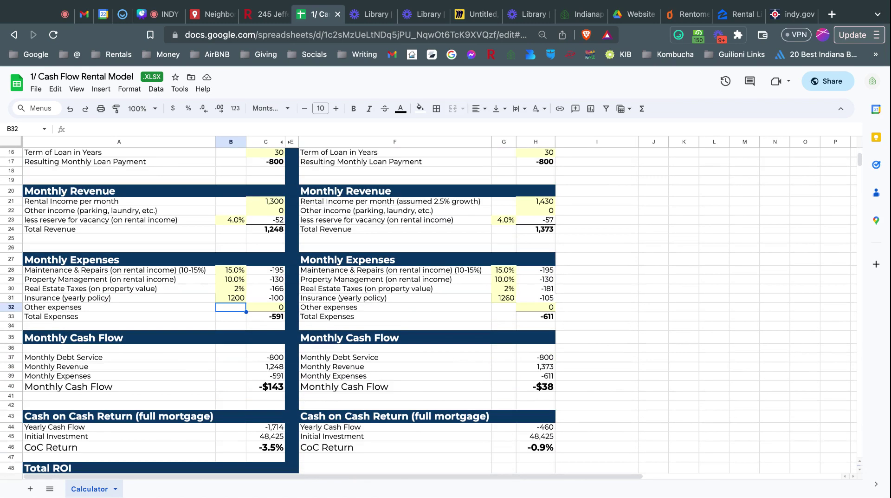
pyautogui.scroll(-3, 428, 311)
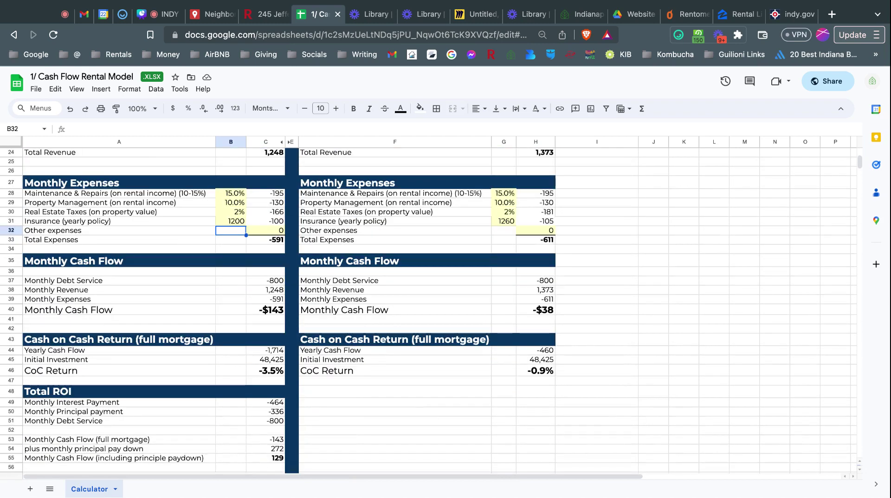
pyautogui.scroll(-1, 283, 293)
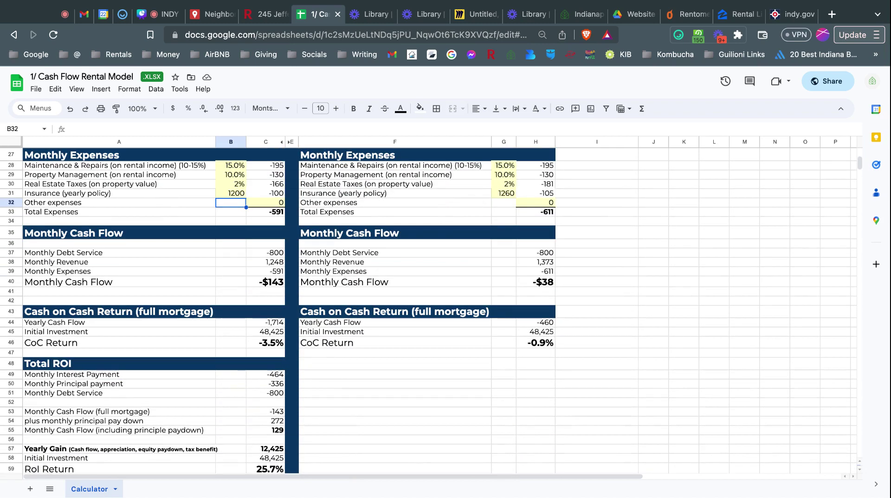
pyautogui.click(283, 286)
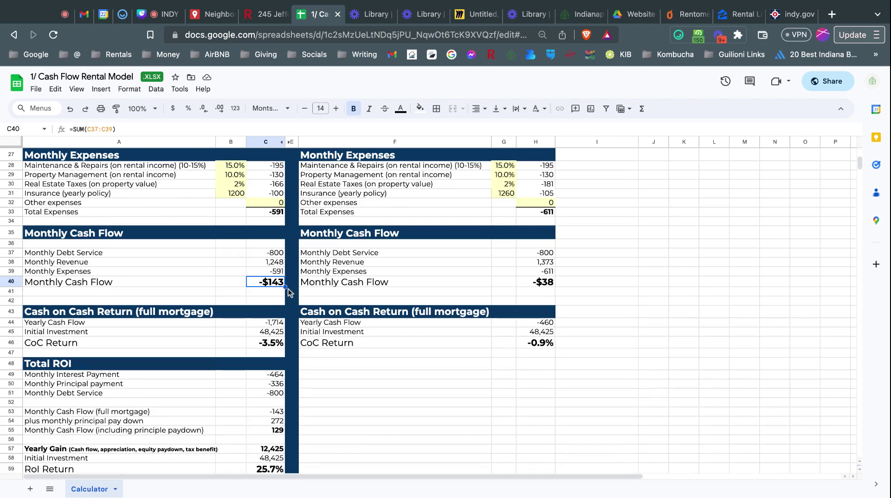
pyautogui.scroll(10, 289, 292)
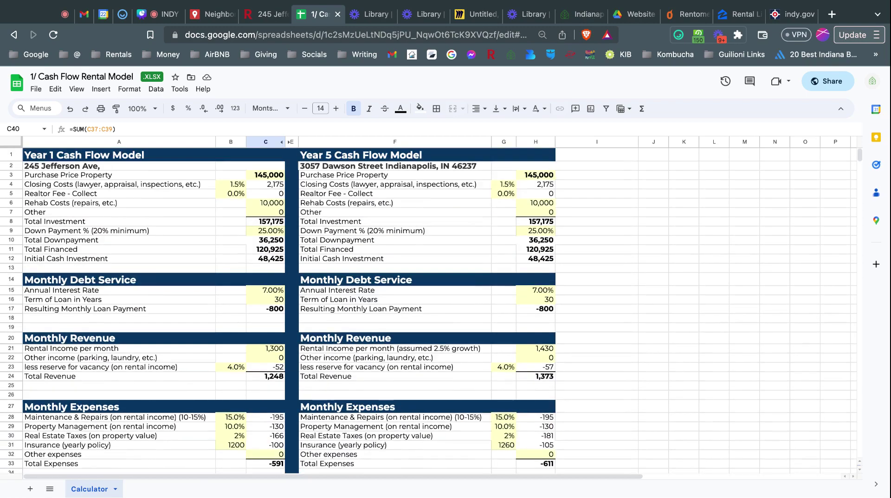
pyautogui.scroll(-8, 289, 306)
pyautogui.click(266, 279)
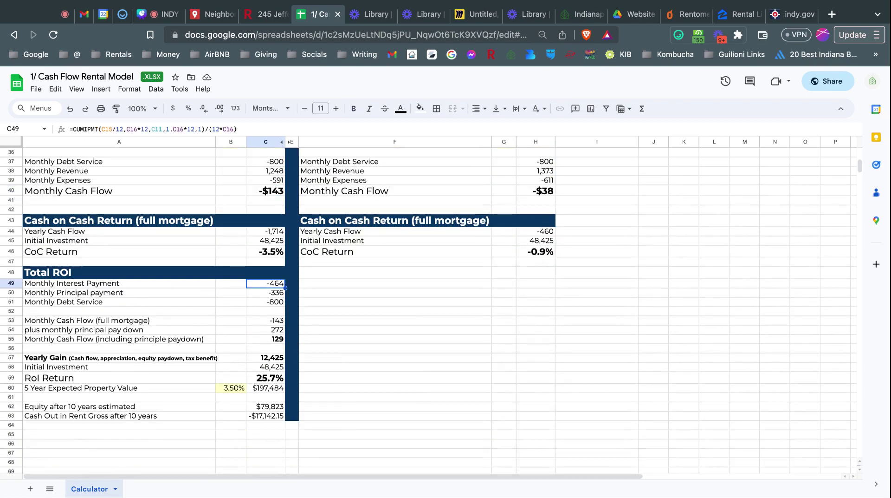
pyautogui.scroll(5, 289, 307)
pyautogui.scroll(4, 334, 311)
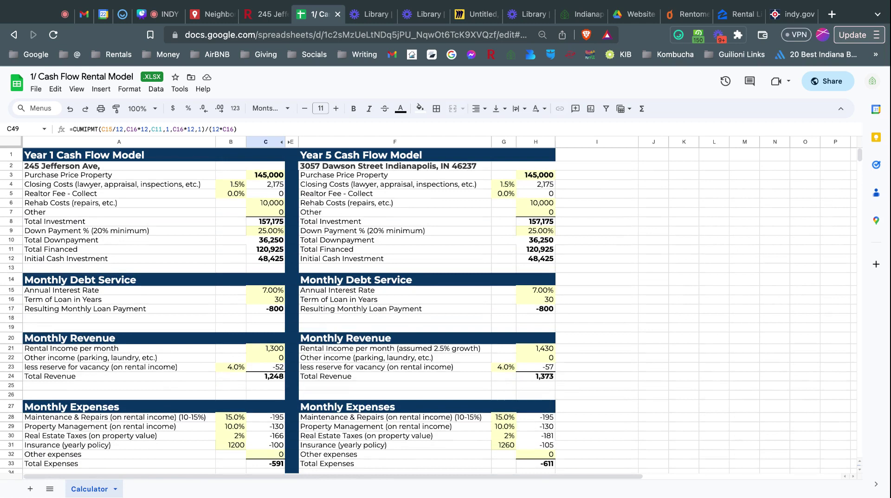
pyautogui.scroll(-6, 289, 306)
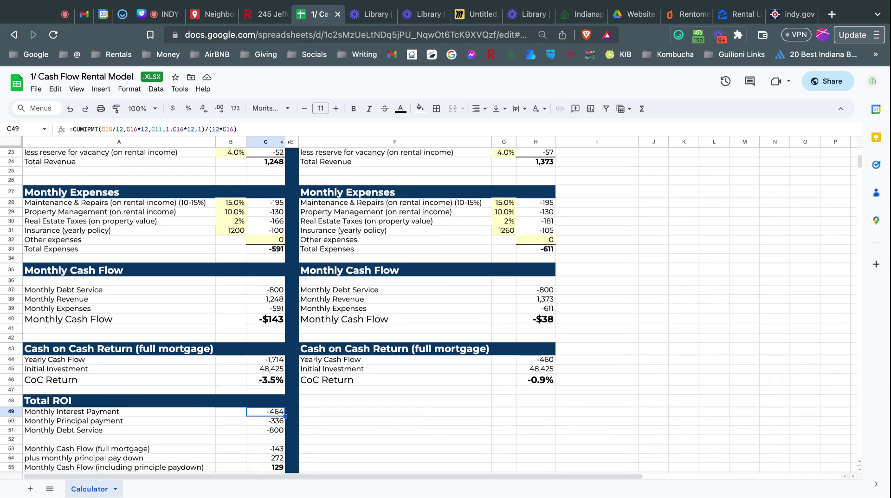
pyautogui.click(270, 320)
pyautogui.scroll(1, 314, 374)
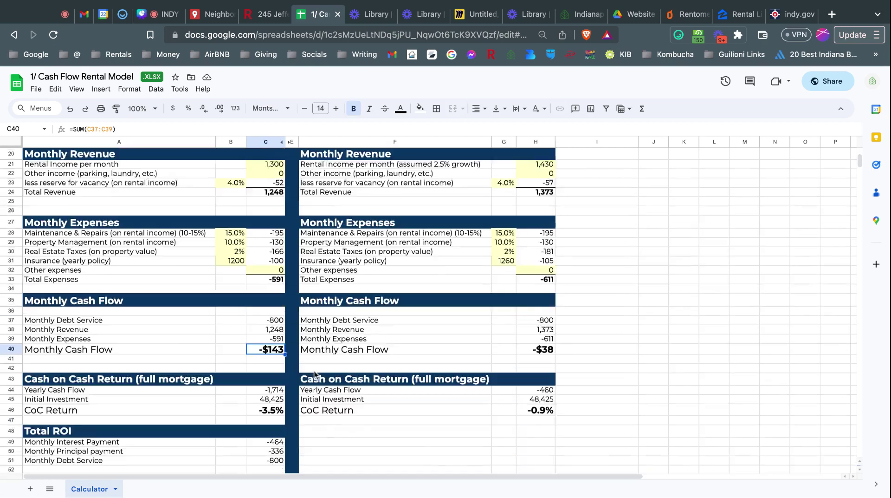
pyautogui.scroll(3, 314, 374)
# Set property management in B29 to 0% and check the updated monthly cash flow
pyautogui.click(238, 339)
pyautogui.write('0')
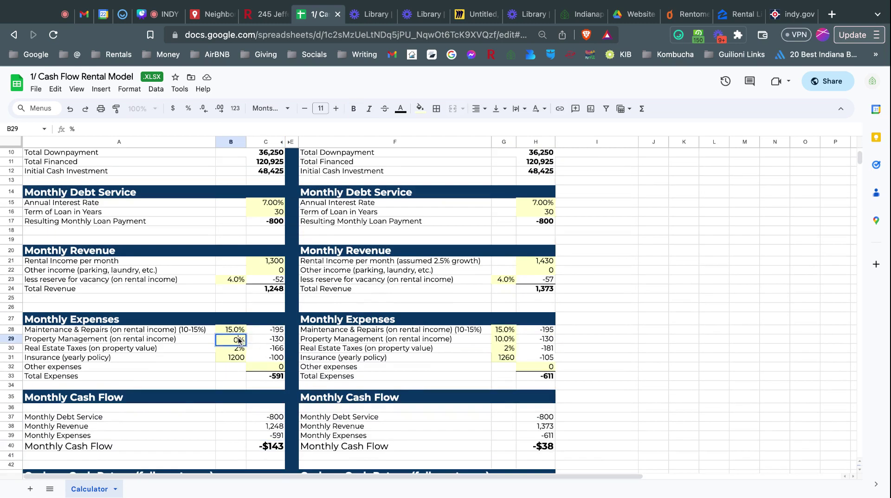
pyautogui.press('Return')
pyautogui.scroll(-3, 269, 358)
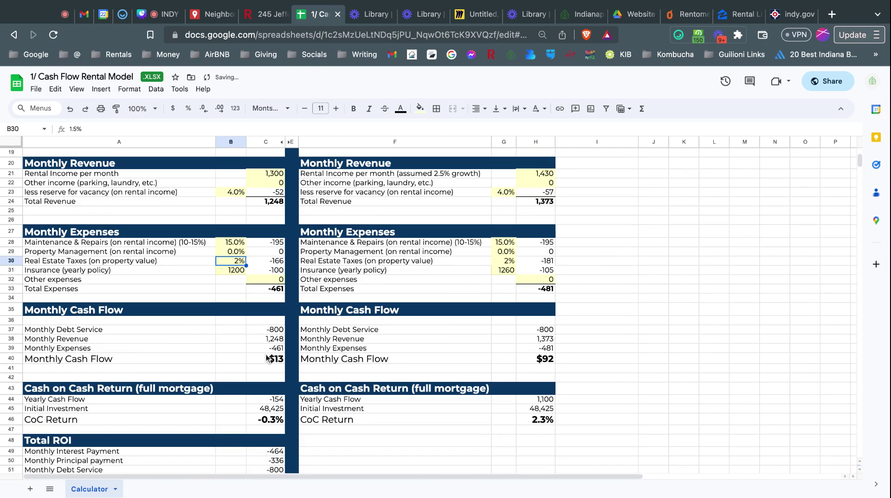
pyautogui.click(270, 358)
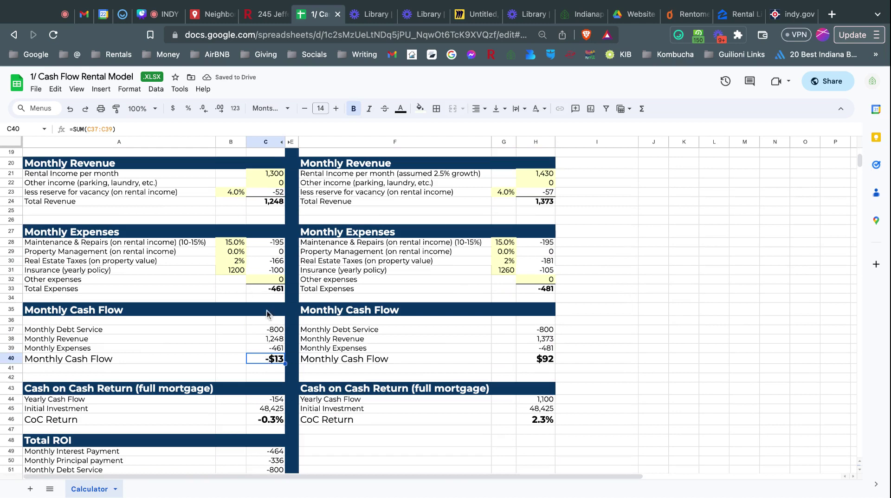
# Review the recalculated monthly cash flow total and the initial cash investment row
pyautogui.scroll(5, 269, 314)
pyautogui.click(228, 222)
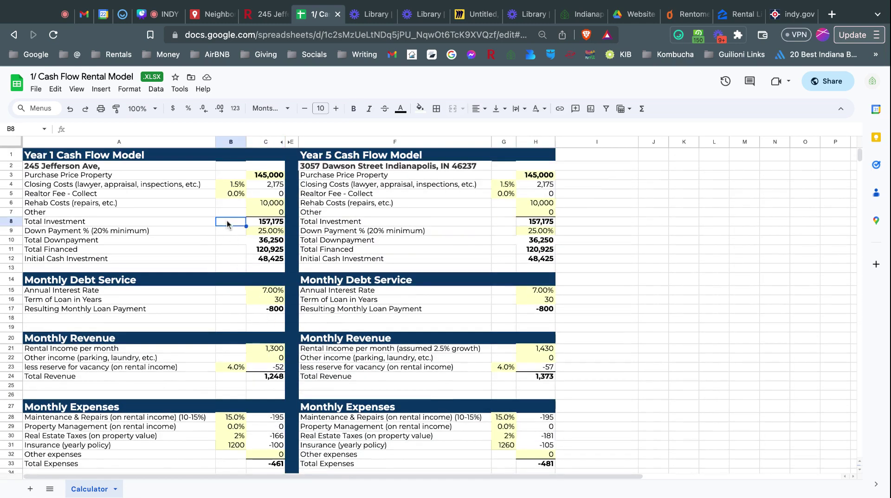
pyautogui.scroll(-7, 279, 325)
pyautogui.click(279, 328)
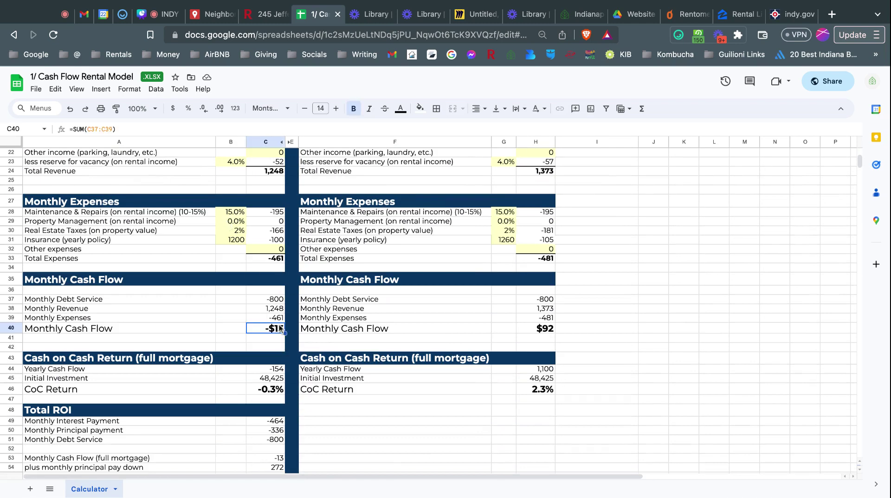
pyautogui.scroll(7, 329, 372)
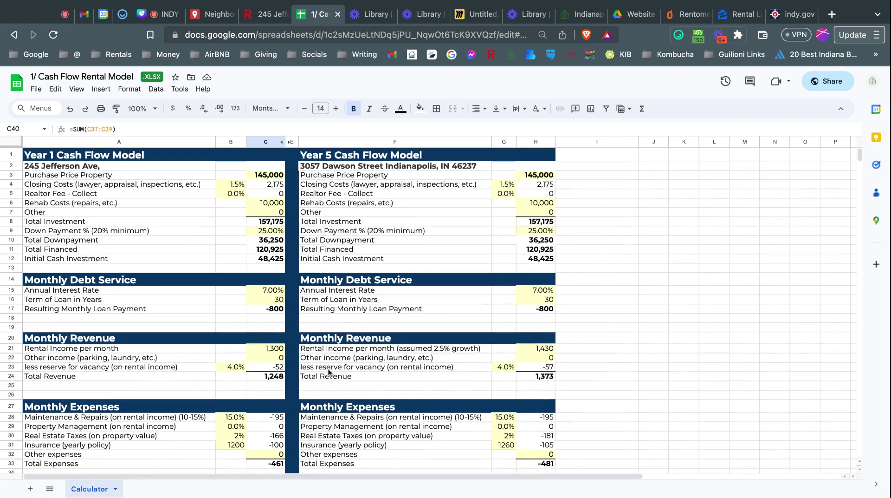
pyautogui.click(215, 261)
pyautogui.click(231, 239)
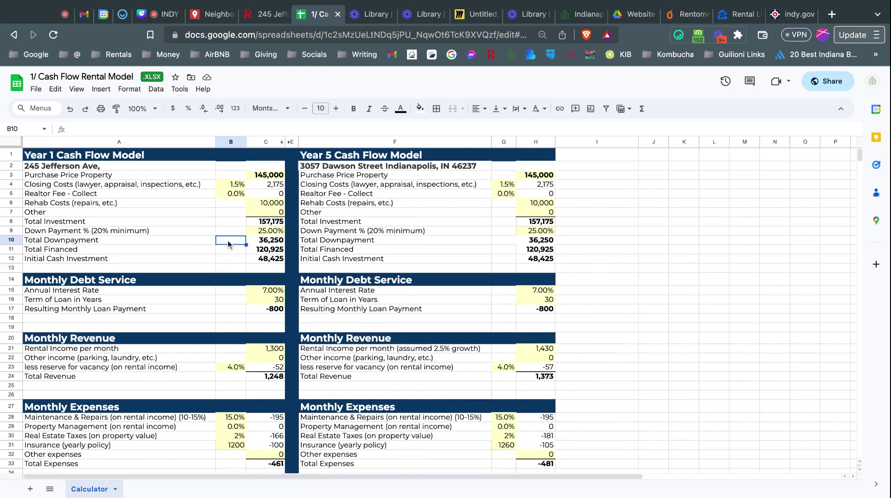
pyautogui.scroll(-9, 272, 243)
pyautogui.click(272, 259)
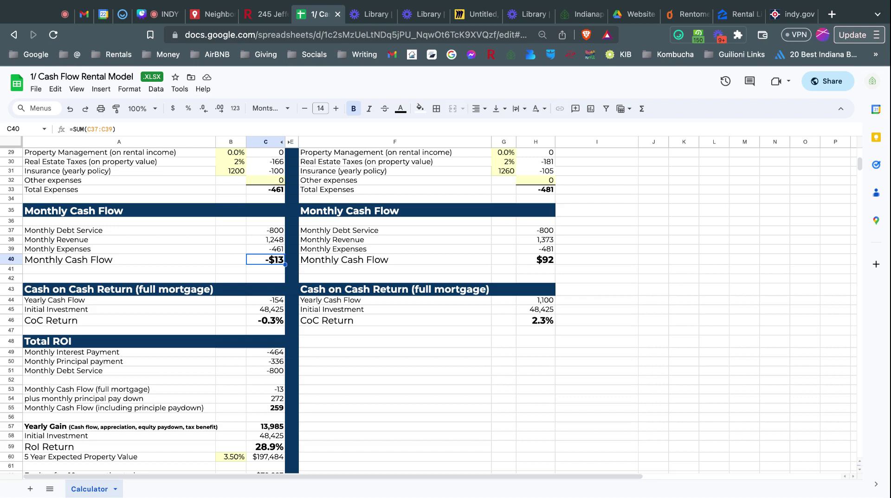
pyautogui.click(257, 272)
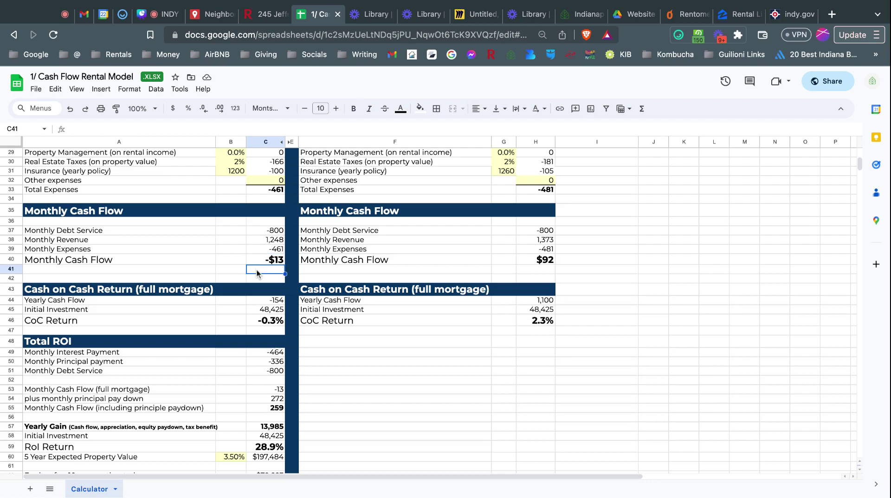
pyautogui.scroll(10, 257, 272)
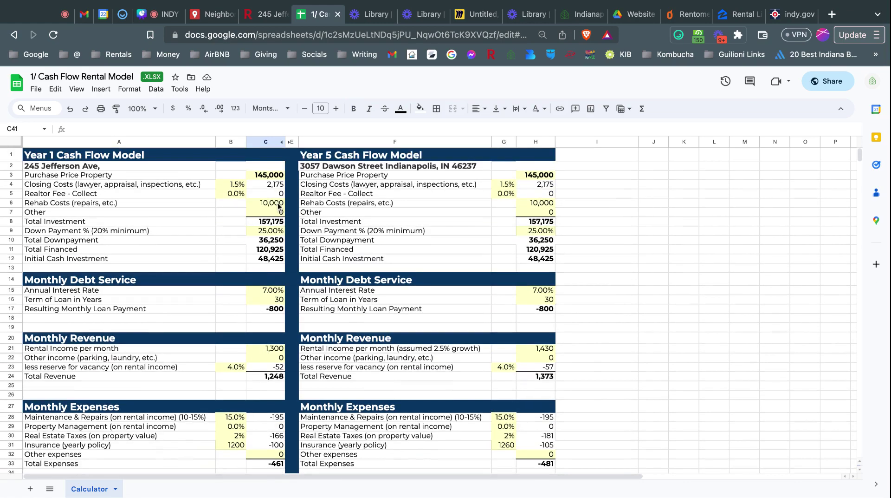
# Set Year 1 monthly rent in C21 to 1,550, then start entering 20000 as rehab costs
pyautogui.click(273, 349)
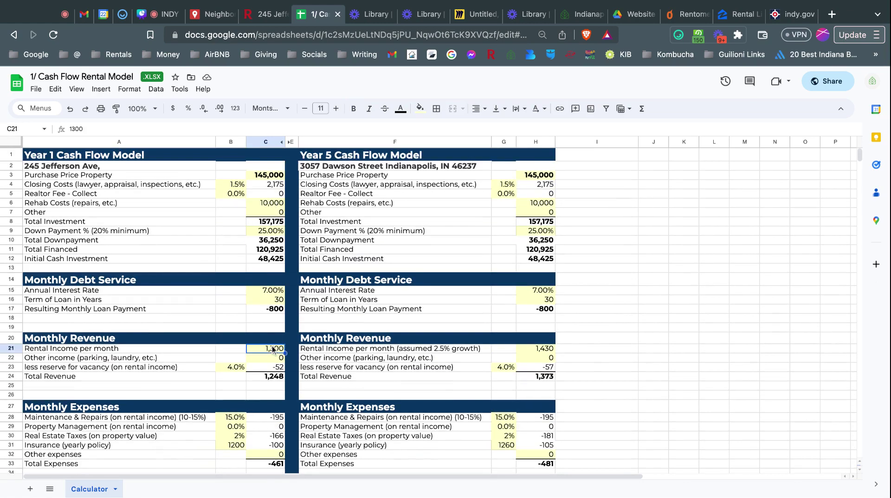
pyautogui.write('15-')
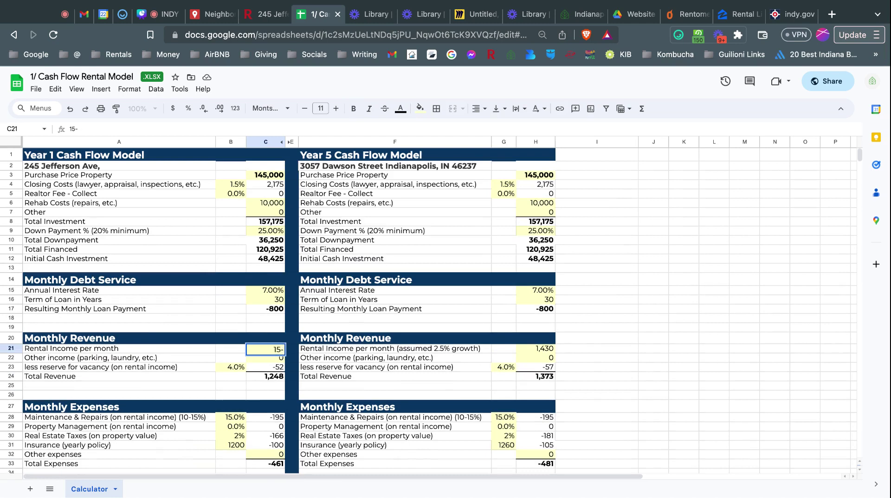
pyautogui.press('BackSpace')
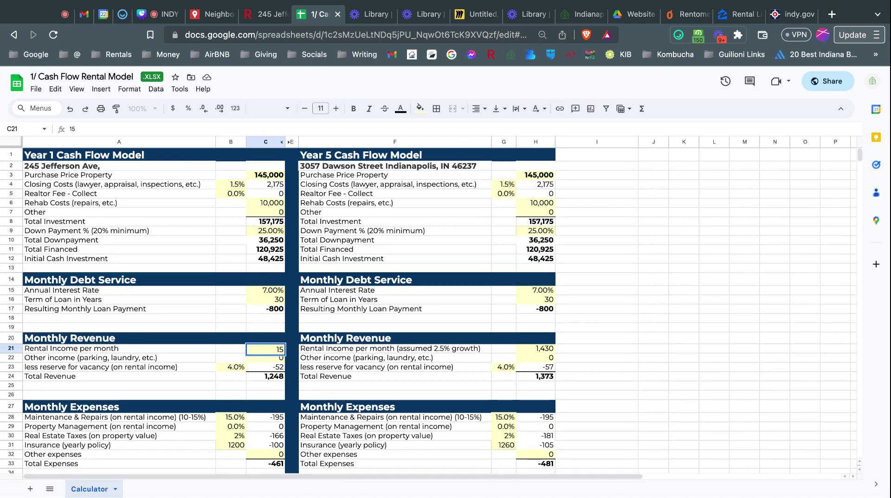
pyautogui.write('50')
pyautogui.press('Return')
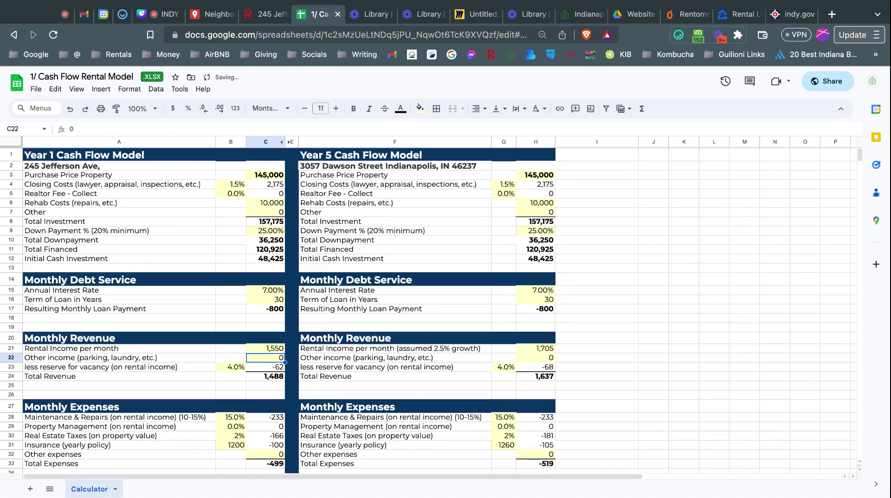
pyautogui.click(277, 204)
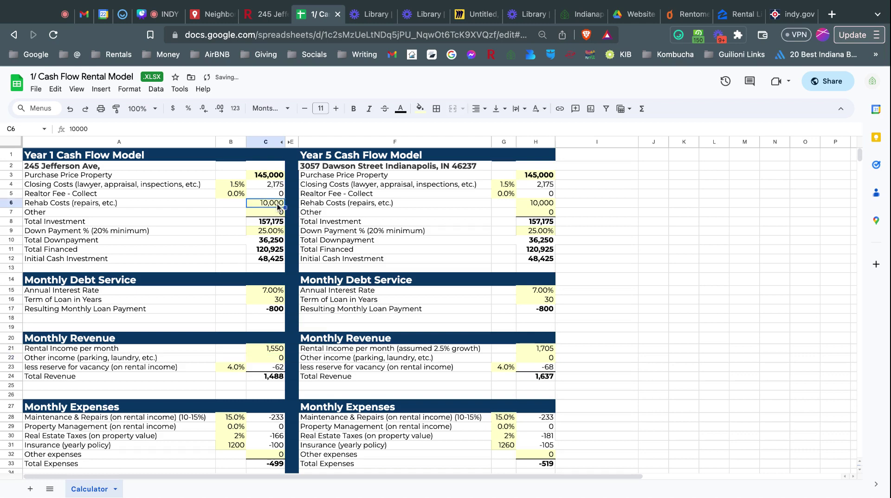
pyautogui.write('20000')
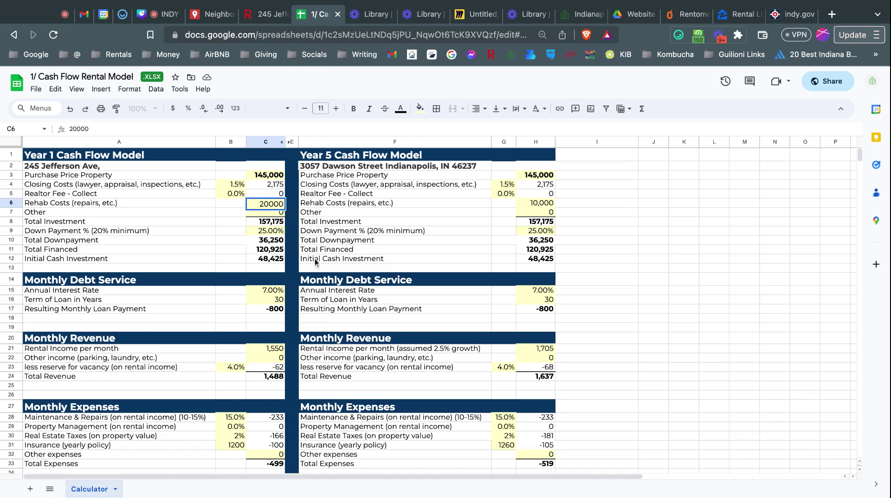
# Commit rehab costs of 20,000 in C6 and review the $124 cash flow, 2.5% CoC and 26.7% RoI
pyautogui.press('Return')
pyautogui.click(279, 204)
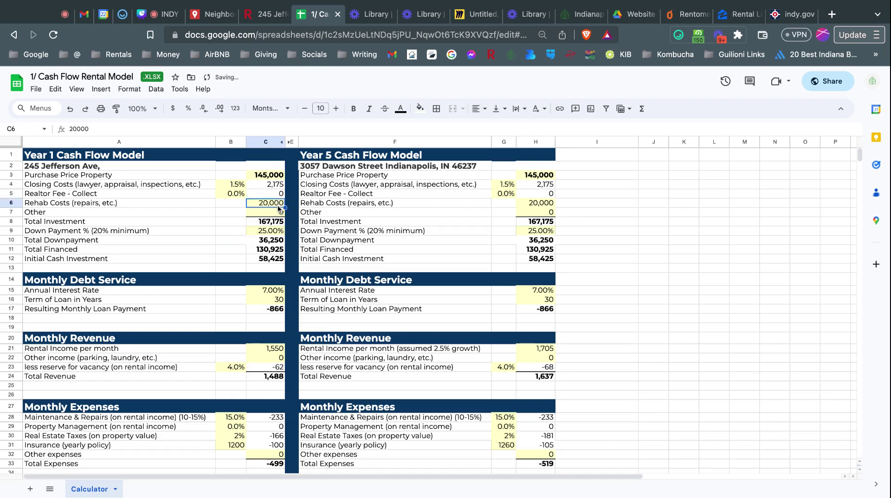
pyautogui.scroll(-5, 278, 209)
pyautogui.click(278, 224)
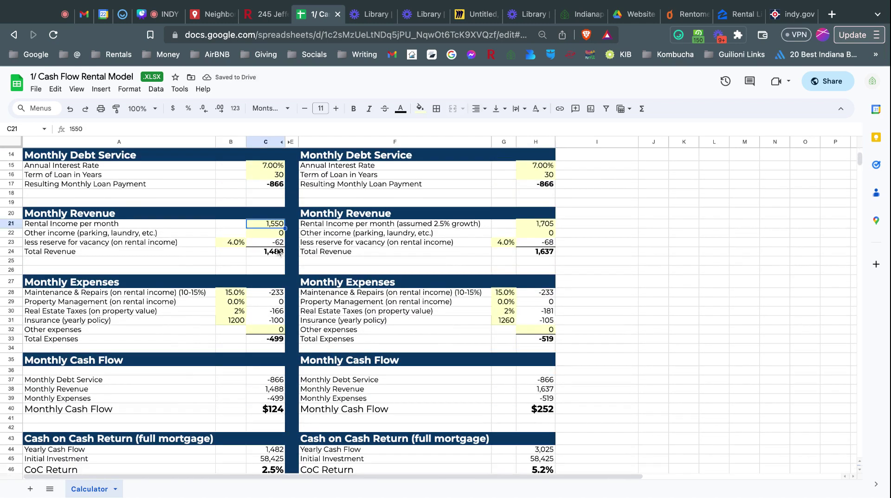
pyautogui.scroll(-3, 277, 365)
pyautogui.click(274, 320)
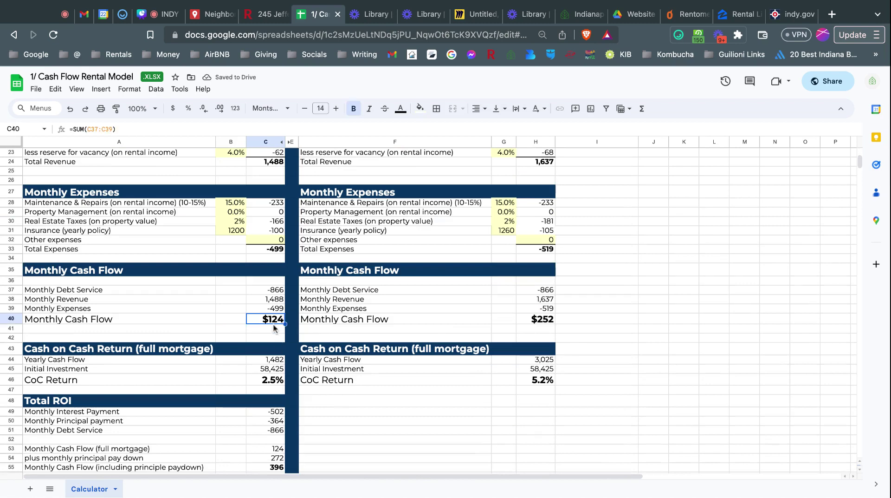
pyautogui.scroll(2, 274, 328)
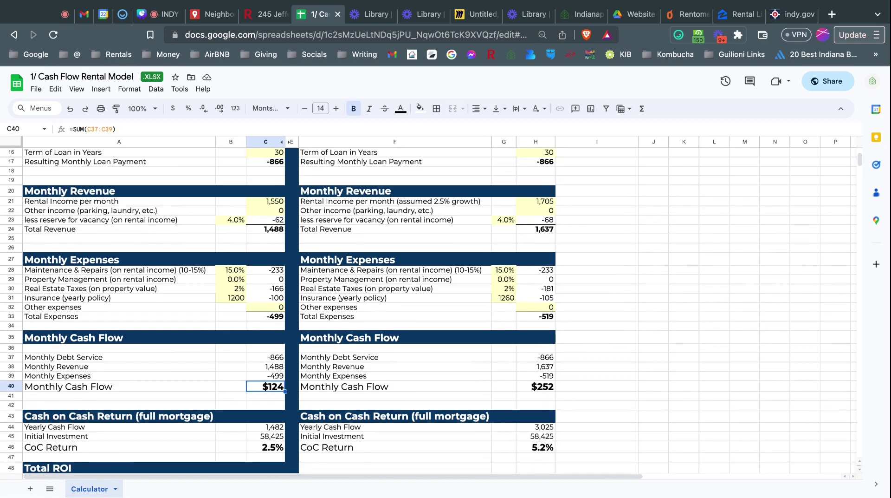
pyautogui.scroll(-4, 274, 328)
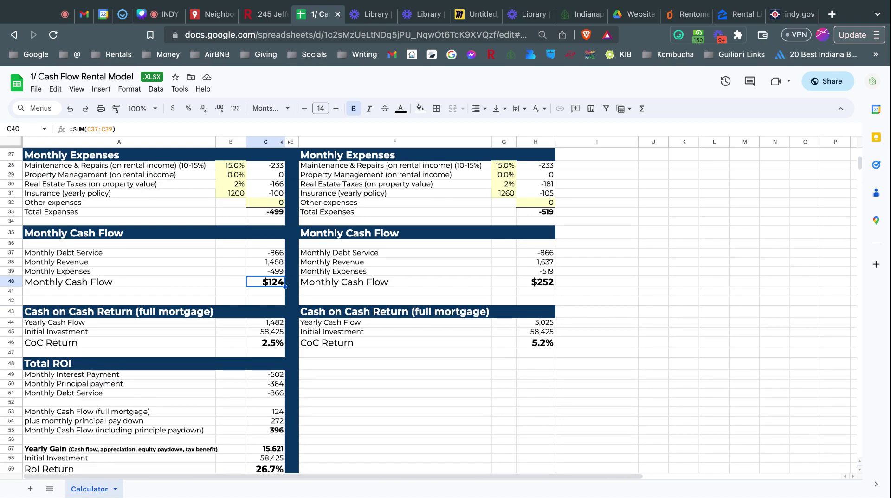
pyautogui.scroll(4, 283, 195)
pyautogui.scroll(-2, 267, 218)
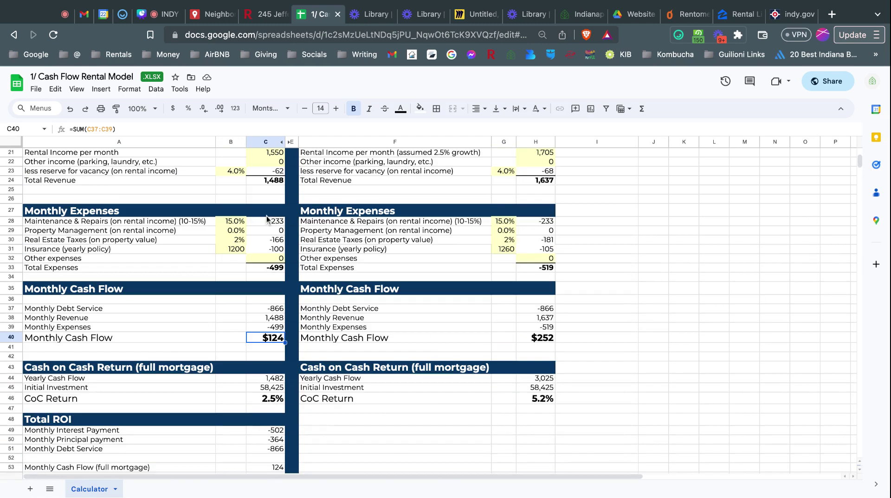
pyautogui.scroll(-2, 267, 218)
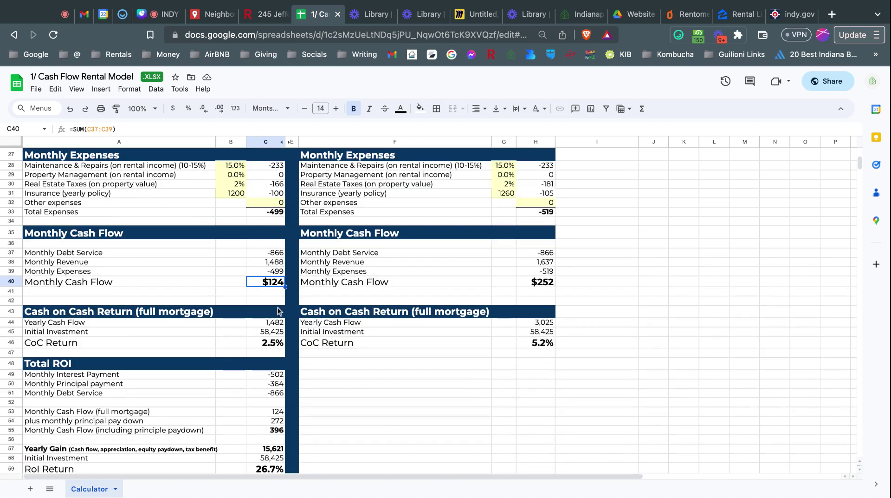
pyautogui.scroll(-4, 280, 310)
# Review the Year 1 Total ROI section: 15,621 yearly gain, 26.7% RoI and cash-on-cash return
pyautogui.click(262, 370)
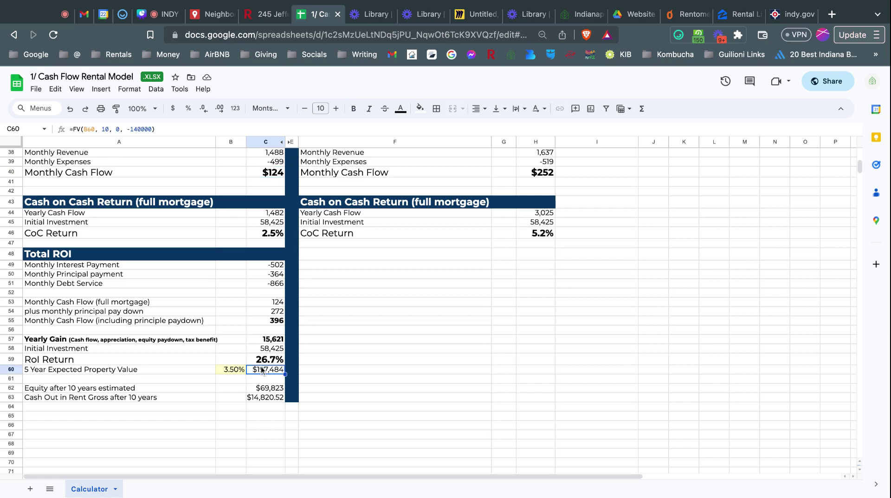
pyautogui.click(269, 360)
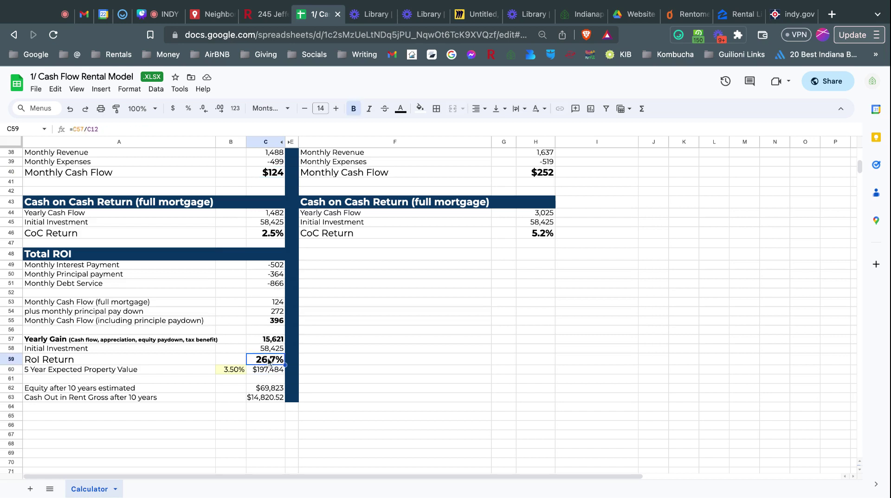
pyautogui.click(113, 338)
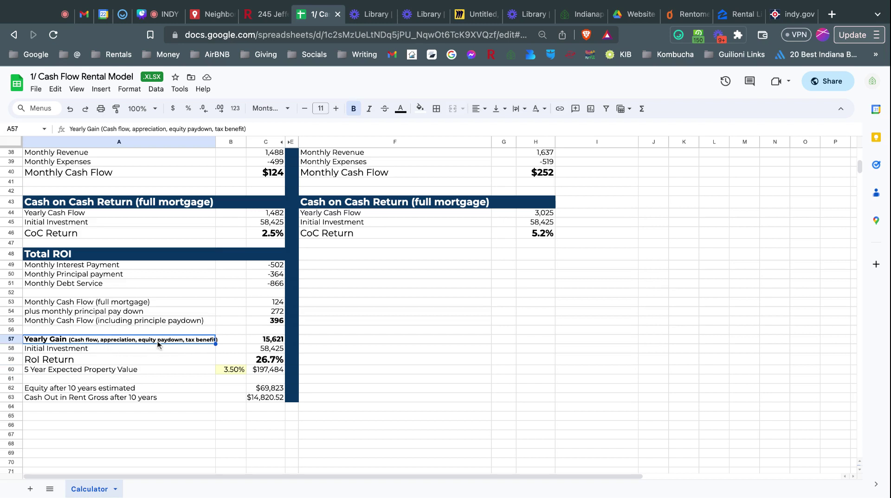
pyautogui.click(267, 363)
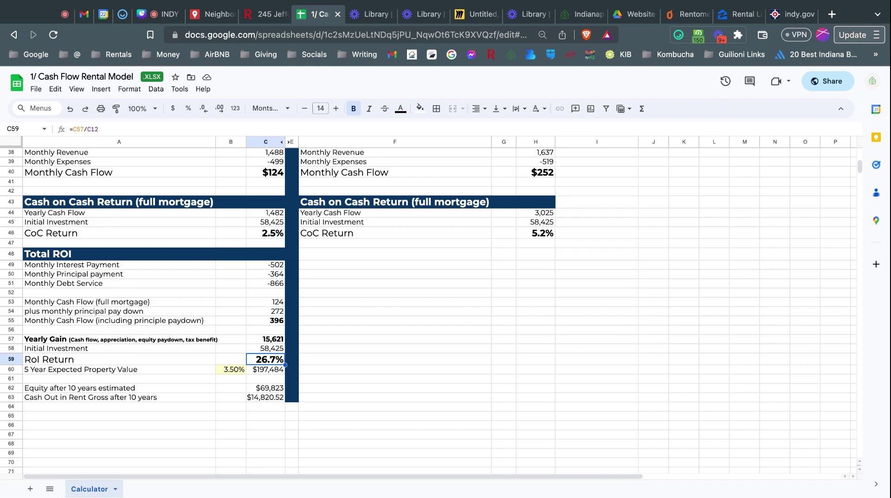
pyautogui.click(328, 362)
pyautogui.click(262, 236)
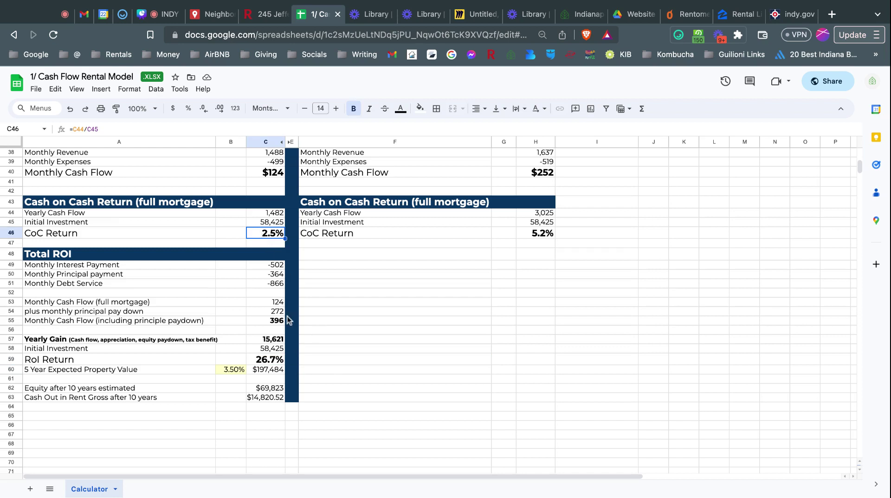
pyautogui.scroll(2, 278, 334)
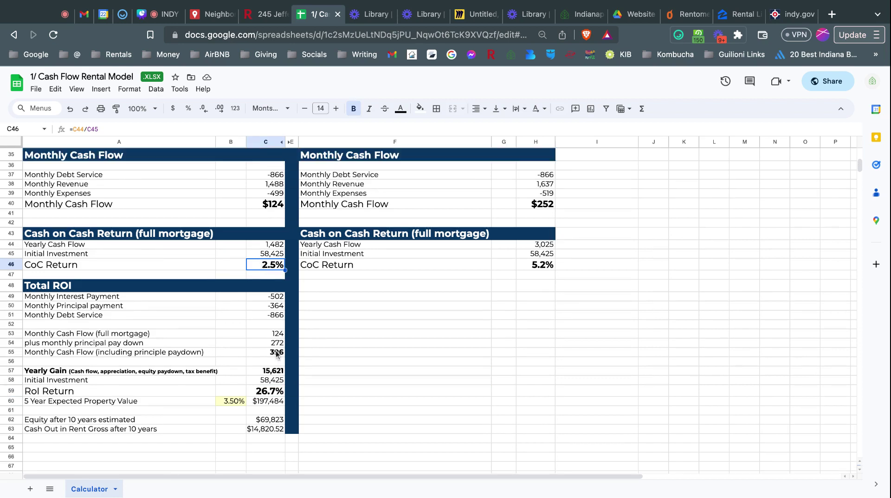
# Compare the 3.50% appreciation rate in B60 with the =FV(B60, 10, 0, -140000) value formula
pyautogui.click(235, 404)
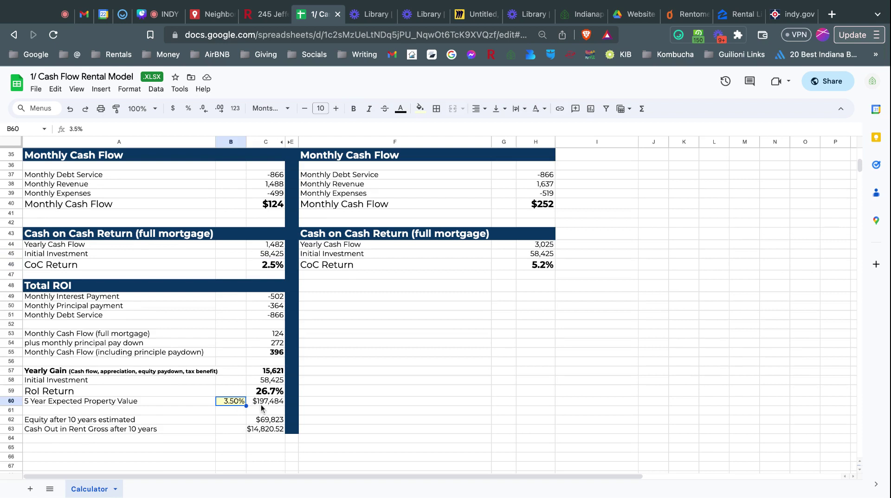
pyautogui.click(265, 403)
pyautogui.click(243, 402)
pyautogui.click(257, 403)
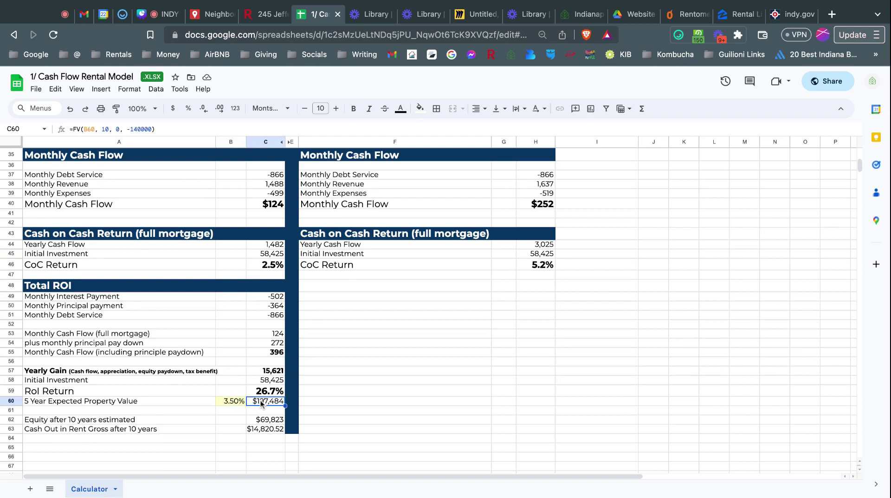
pyautogui.click(237, 403)
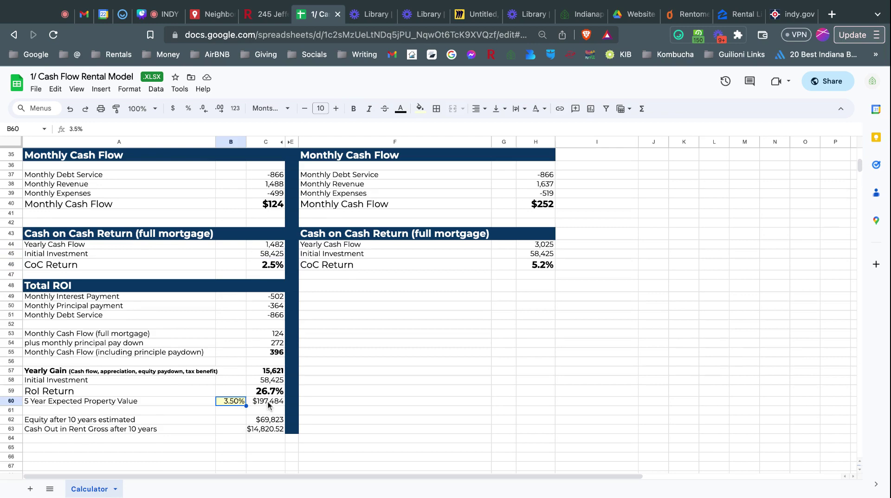
pyautogui.click(267, 402)
# Clear the old address in F2 under the Year 5 Cash Flow Model heading
pyautogui.scroll(5, 481, 396)
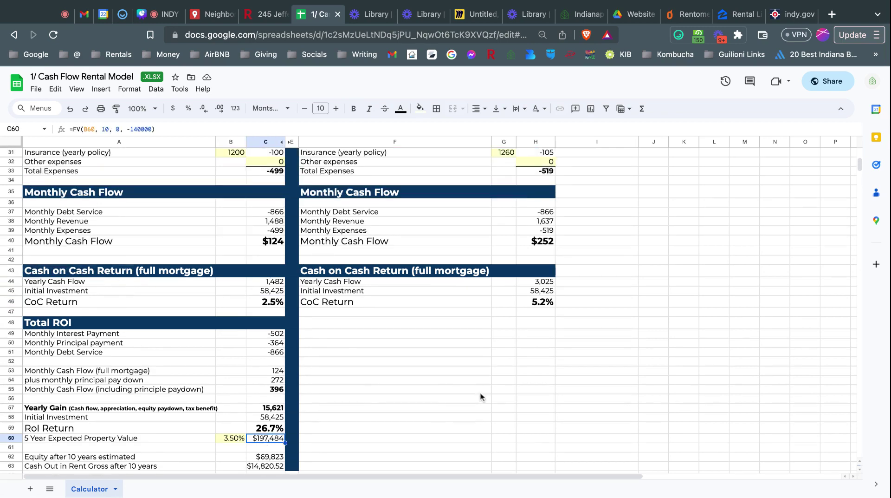
pyautogui.scroll(10, 553, 303)
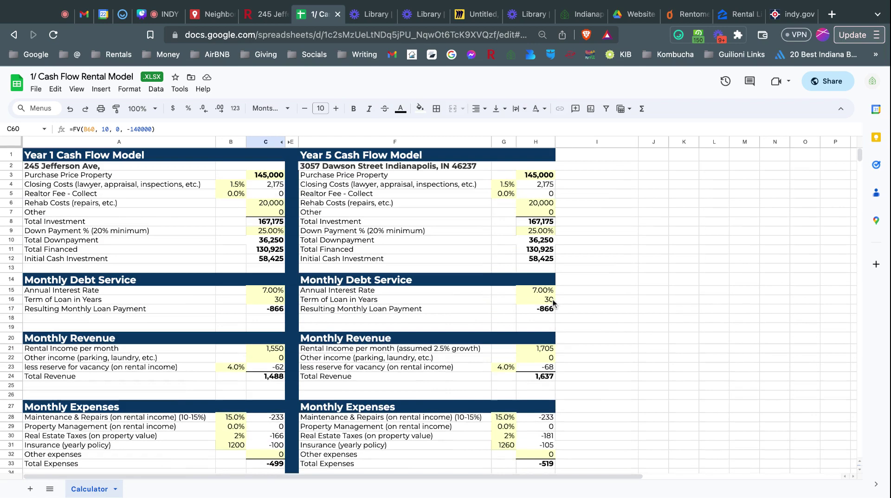
pyautogui.scroll(-5, 553, 302)
pyautogui.scroll(5, 553, 303)
pyautogui.scroll(-9, 553, 303)
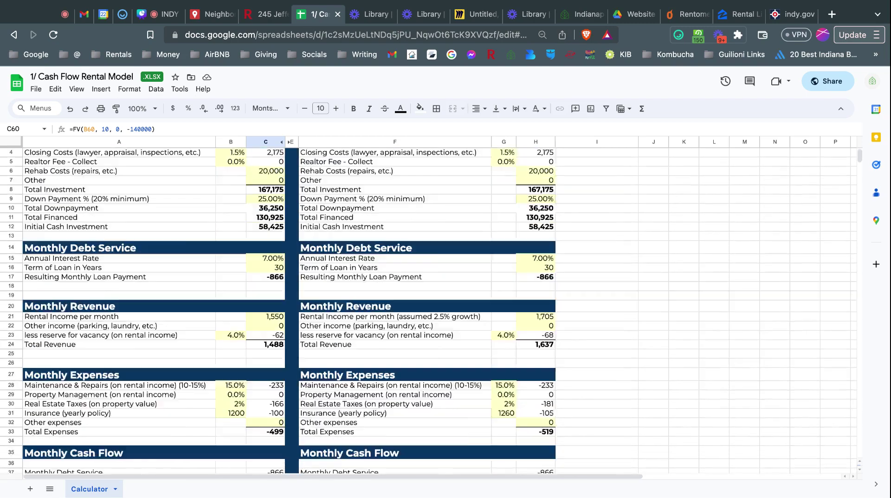
pyautogui.hscroll(5, 553, 302)
pyautogui.scroll(10, 428, 309)
pyautogui.hscroll(-5, 428, 310)
pyautogui.scroll(-7, 428, 309)
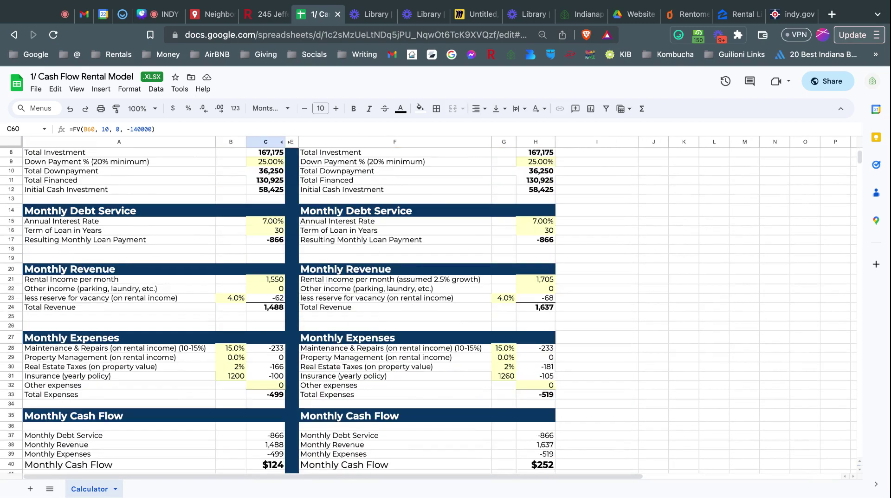
pyautogui.scroll(-6, 428, 309)
pyautogui.scroll(12, 428, 309)
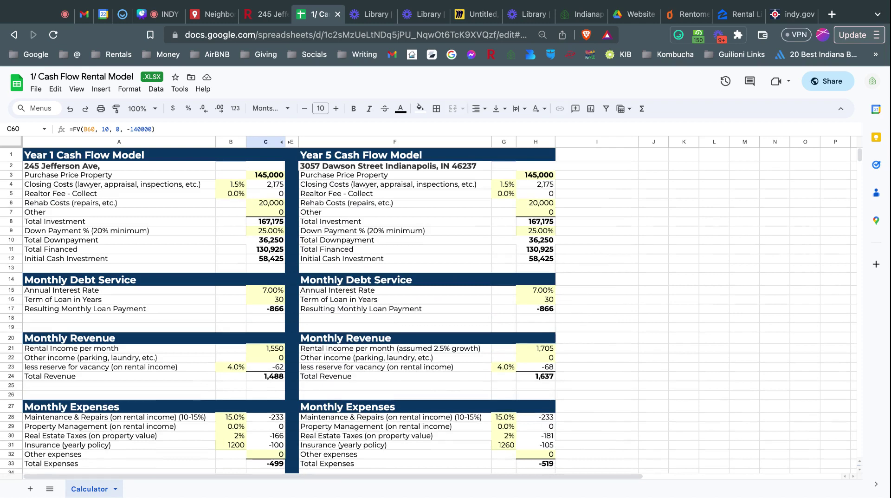
pyautogui.scroll(-1, 365, 220)
pyautogui.scroll(1, 365, 219)
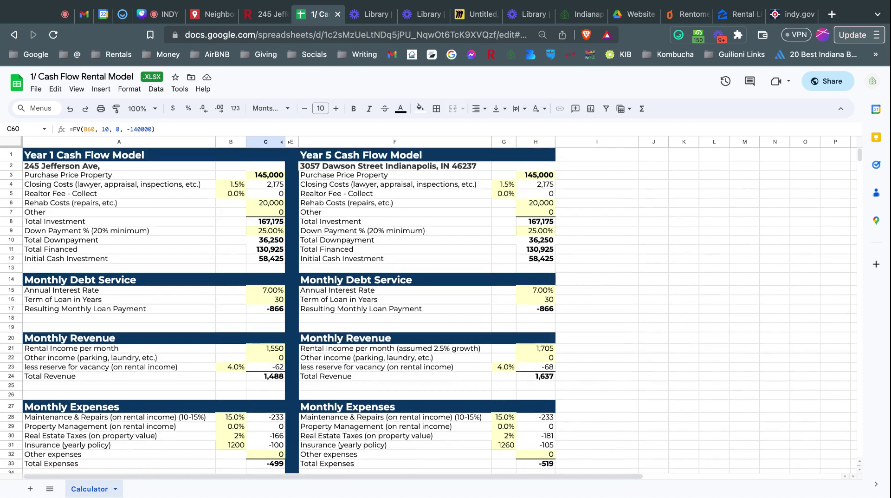
pyautogui.click(354, 168)
pyautogui.press('Delete')
pyautogui.click(595, 233)
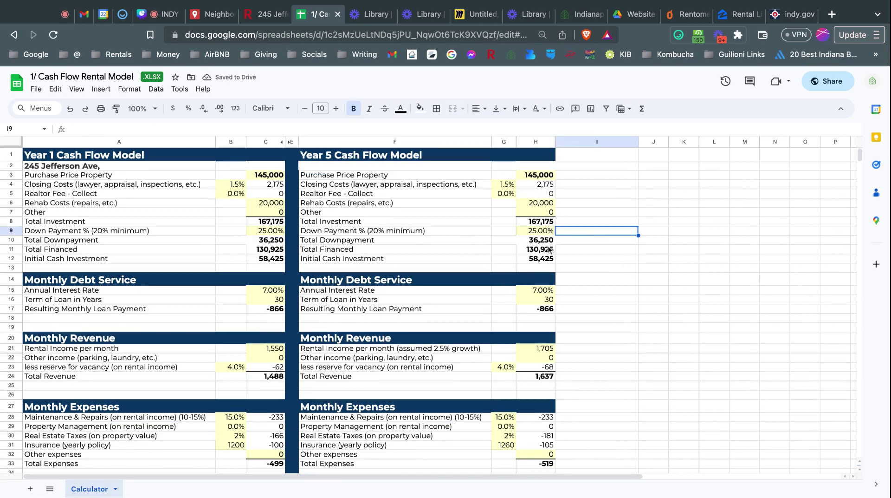
# Check the Year 5 monthly cash flow total in H40 and the CoC Return formula in H46
pyautogui.scroll(-5, 546, 359)
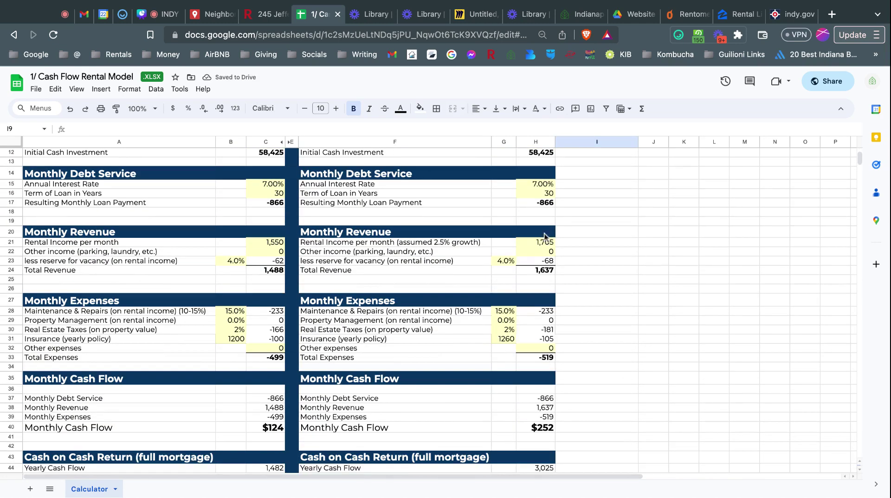
pyautogui.scroll(-1, 544, 385)
pyautogui.scroll(-1, 544, 388)
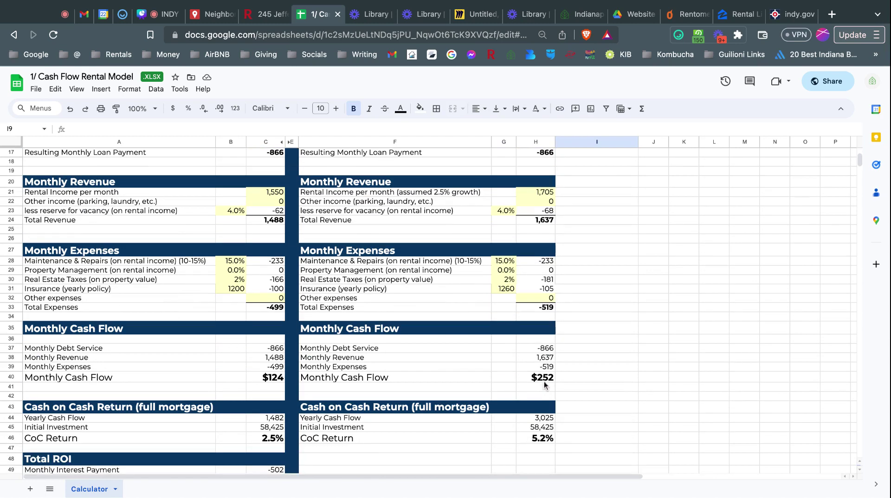
pyautogui.click(547, 380)
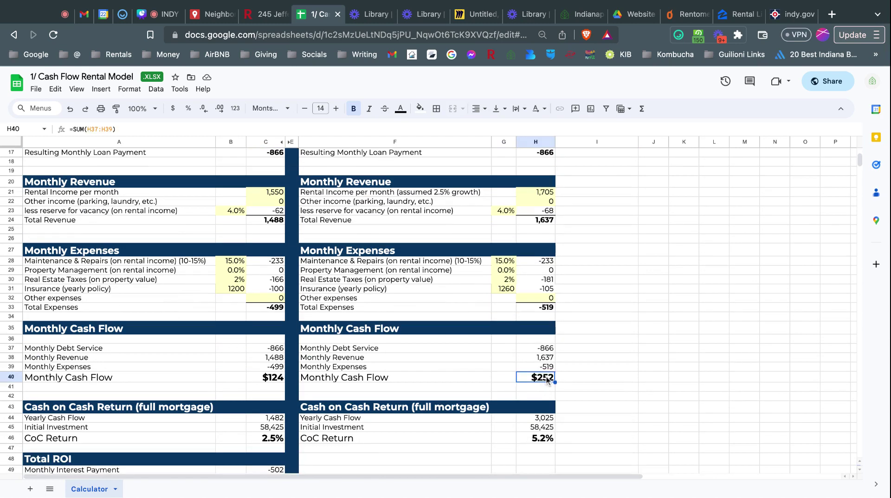
pyautogui.click(591, 388)
pyautogui.scroll(-2, 591, 388)
pyautogui.click(545, 380)
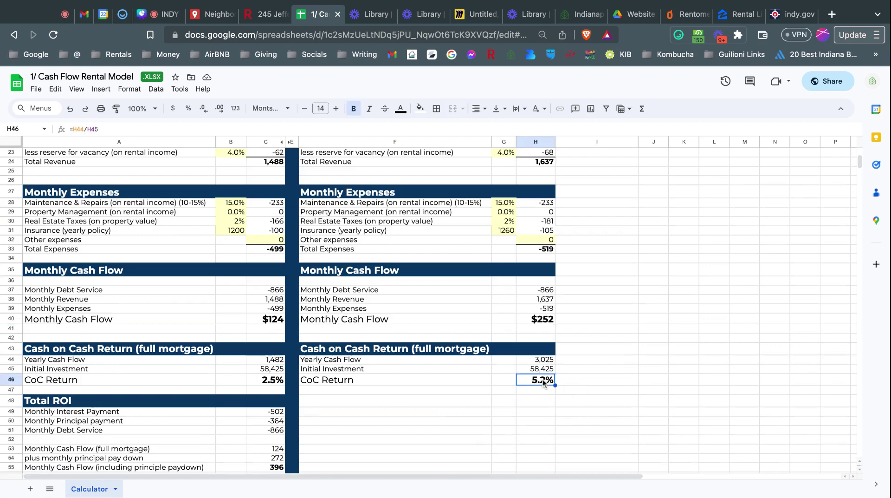
pyautogui.click(587, 381)
# Recheck the Year 5 CoC Return, then switch to the Google Drive folder
pyautogui.scroll(-2, 586, 389)
pyautogui.scroll(6, 585, 389)
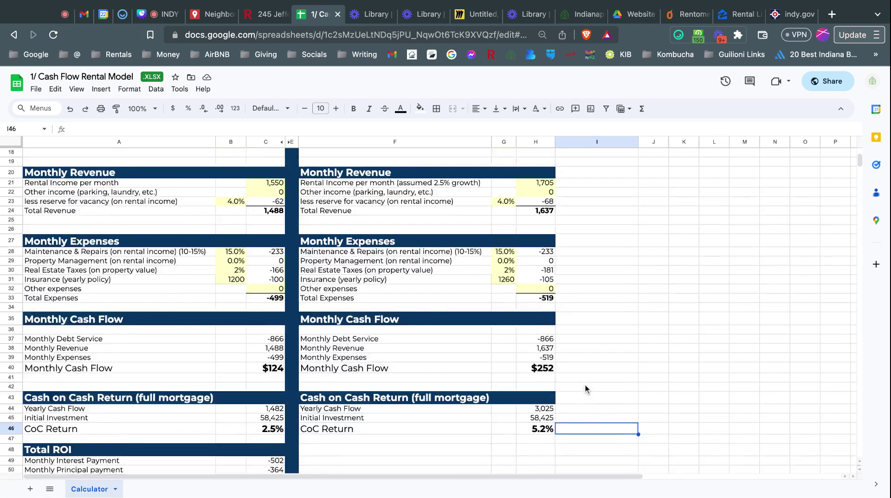
pyautogui.scroll(-4, 586, 389)
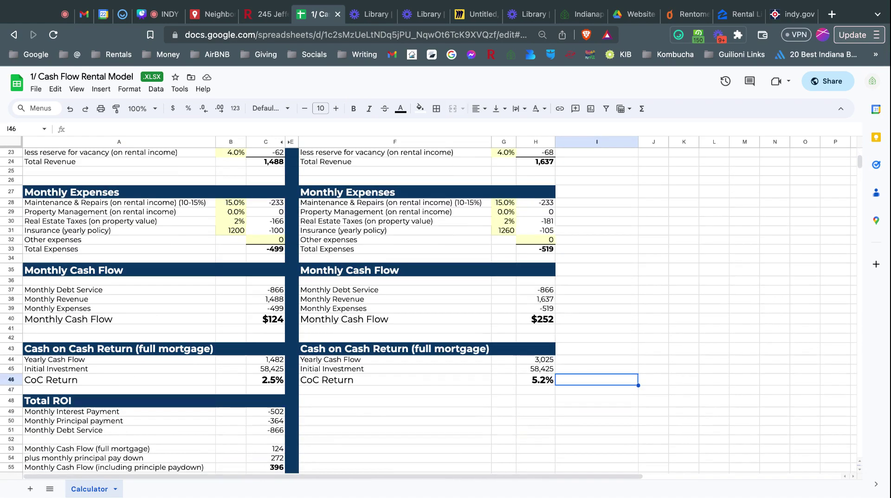
pyautogui.click(541, 379)
pyautogui.scroll(5, 541, 379)
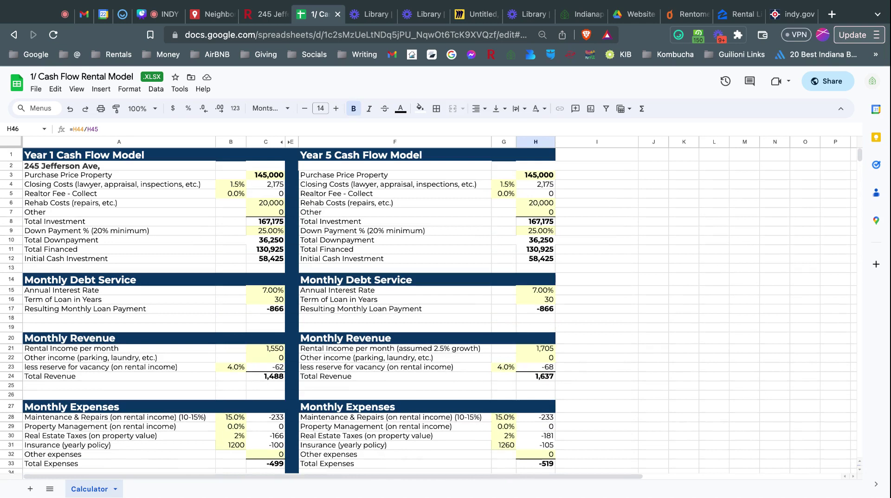
pyautogui.click(585, 306)
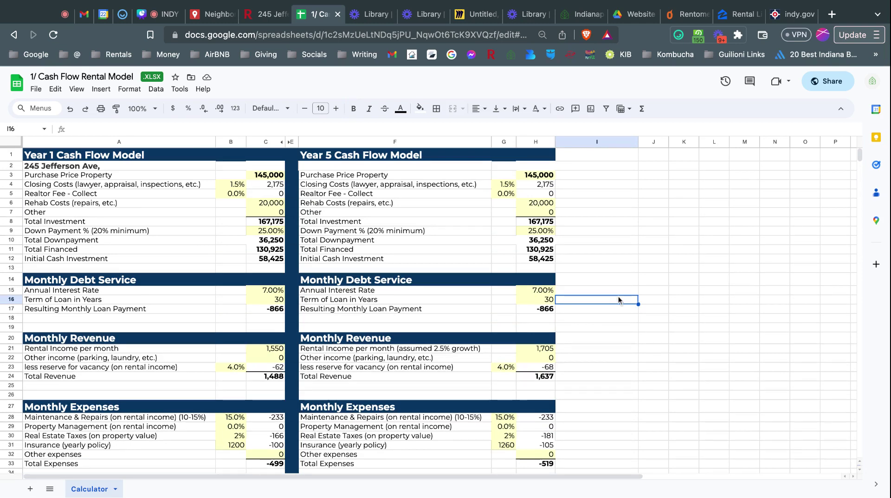
pyautogui.scroll(-3, 618, 300)
pyautogui.scroll(-6, 618, 299)
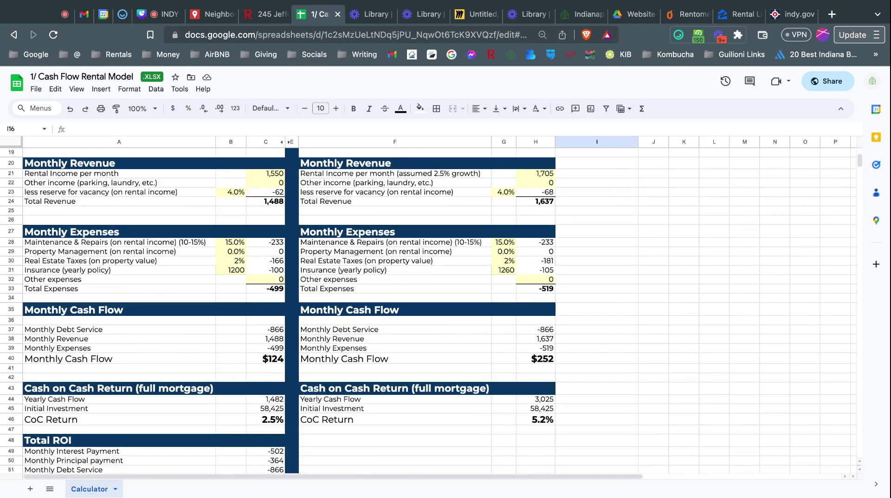
pyautogui.scroll(9, 618, 300)
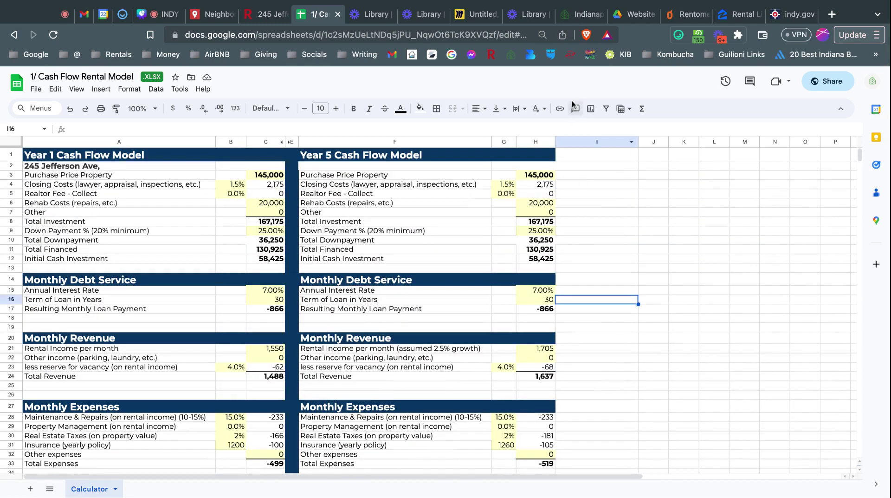
pyautogui.click(634, 13)
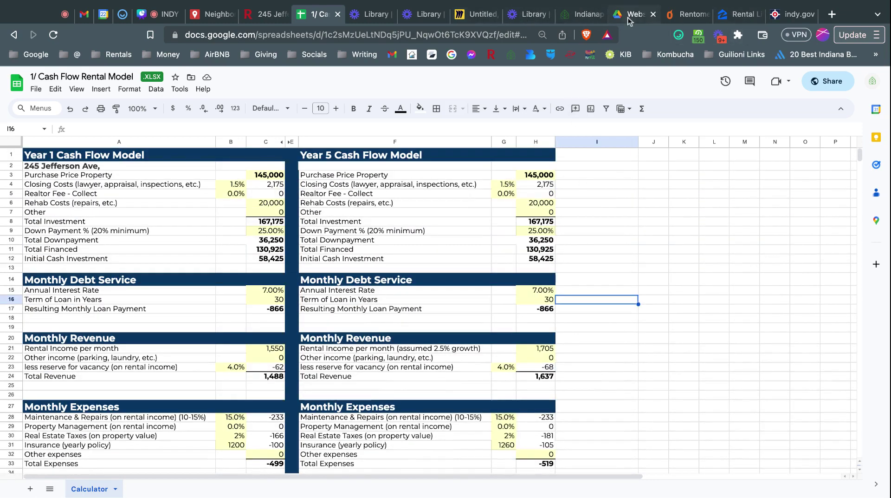
# Browse the Airbnb pro forma and BOE_Template.xlsx files in Drive, then select the web address
pyautogui.click(404, 295)
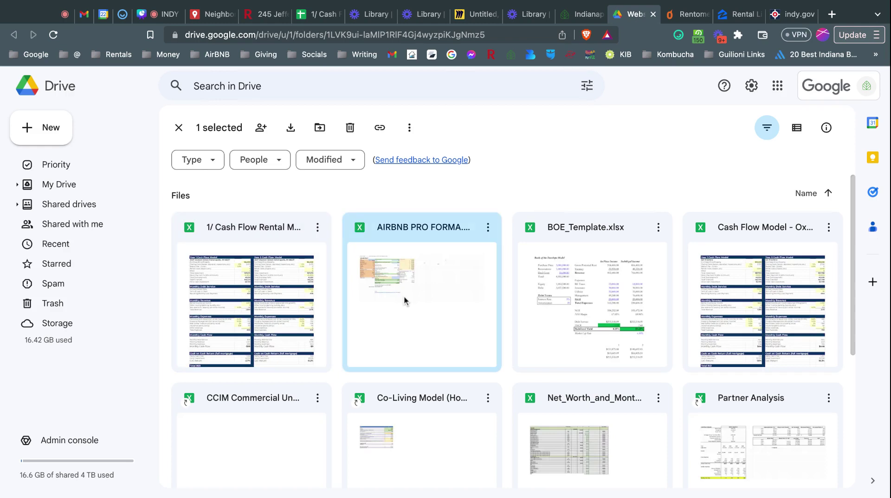
pyautogui.scroll(-1, 404, 295)
pyautogui.click(609, 295)
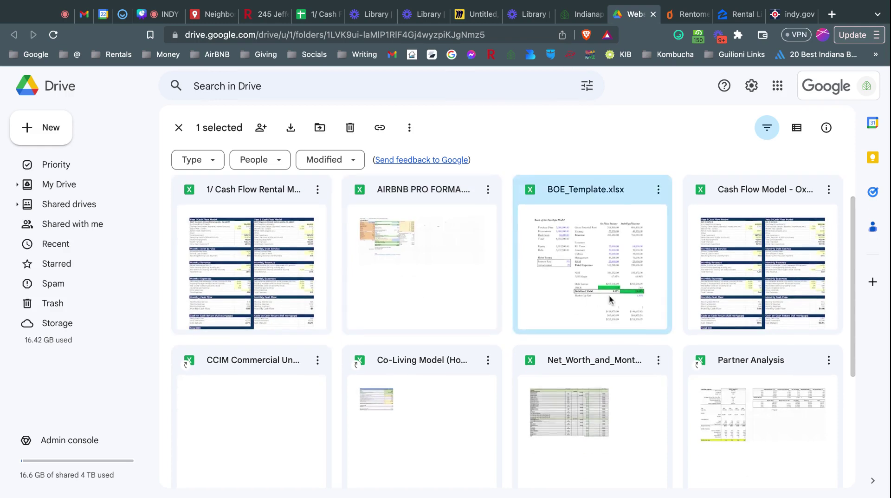
pyautogui.scroll(-2, 609, 294)
pyautogui.scroll(-3, 379, 320)
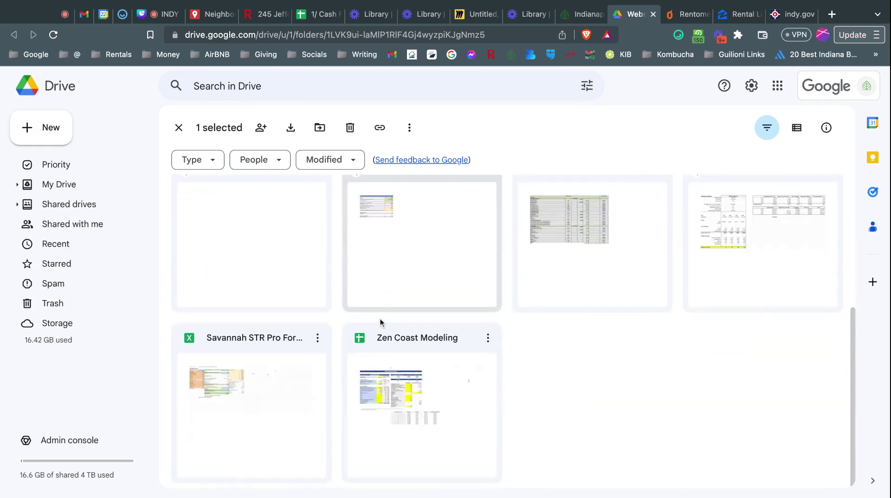
pyautogui.click(605, 396)
pyautogui.scroll(4, 605, 396)
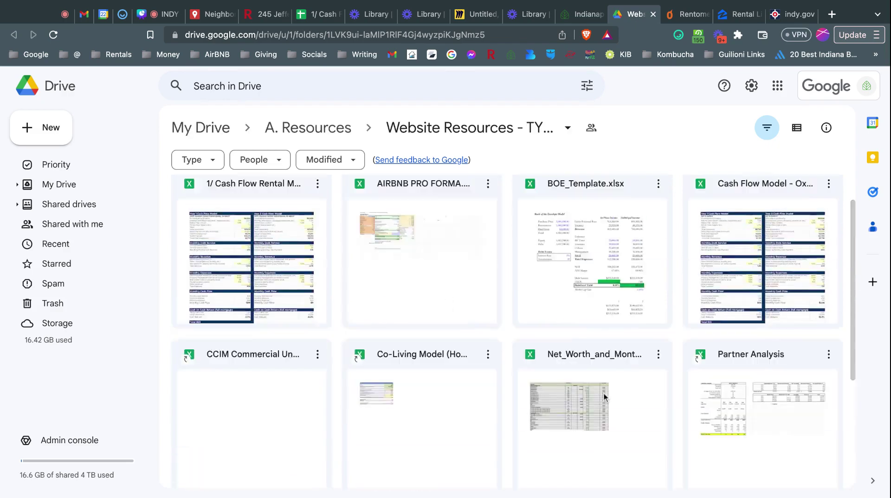
pyautogui.scroll(1, 605, 396)
pyautogui.scroll(-3, 604, 396)
pyautogui.scroll(1, 605, 396)
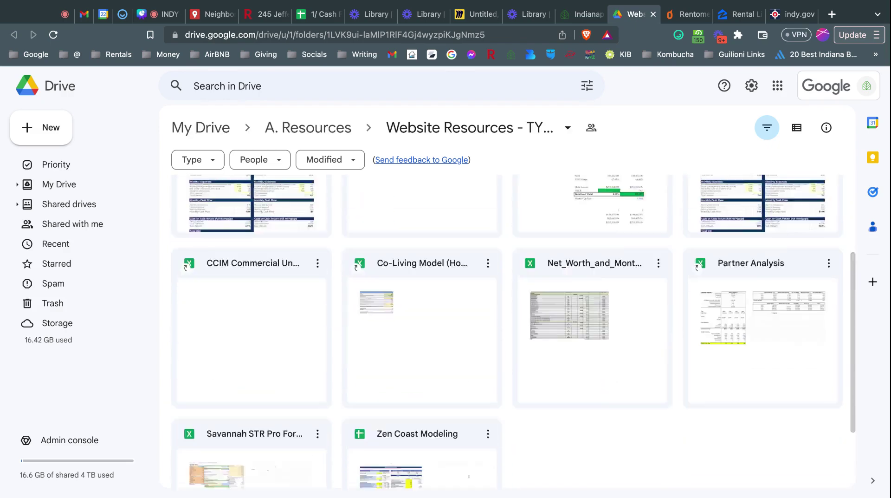
pyautogui.scroll(3, 605, 396)
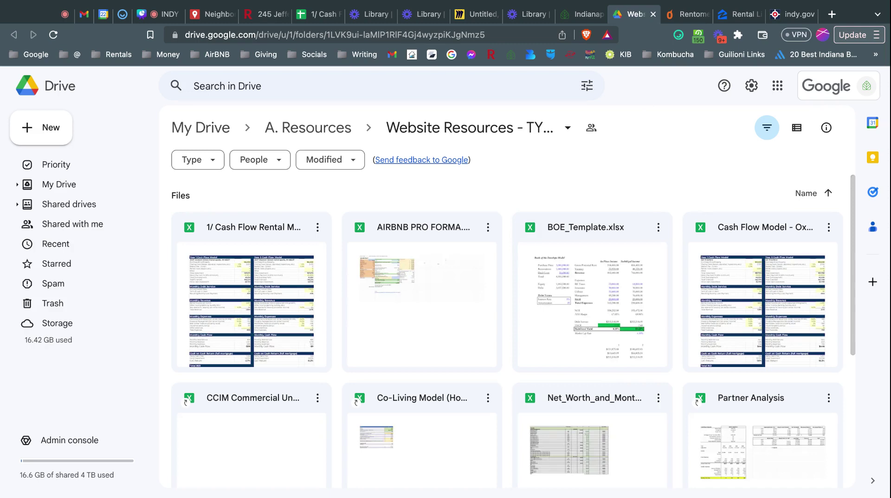
pyautogui.click(469, 36)
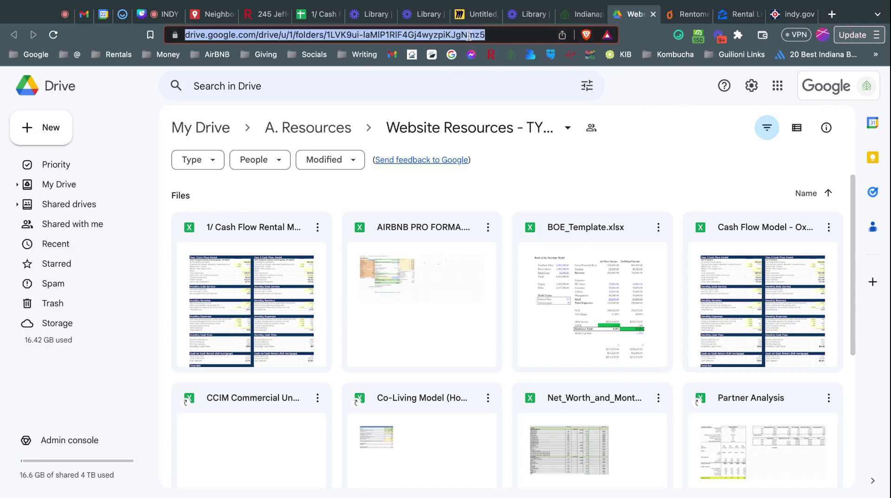
# Go to biggerpockets.com and pick the Rental Property calculator from the Tools menu
pyautogui.write('biggerpockets.com')
pyautogui.press('Return')
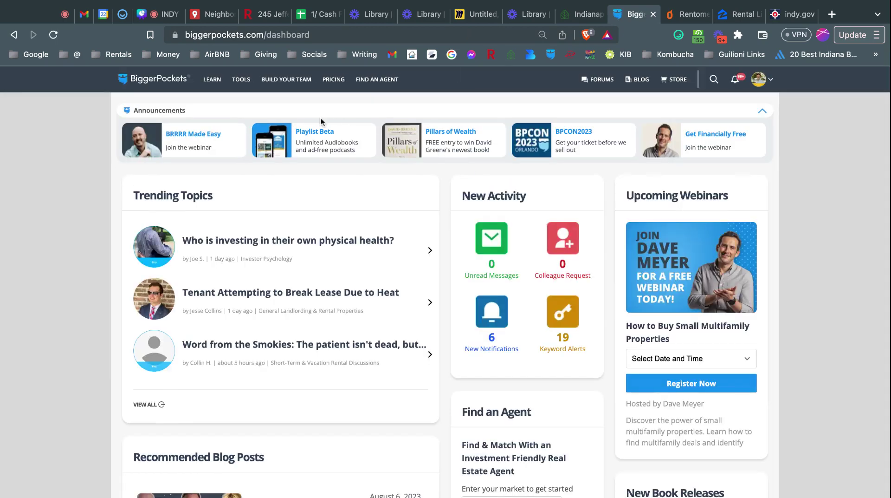
pyautogui.moveTo(252, 84)
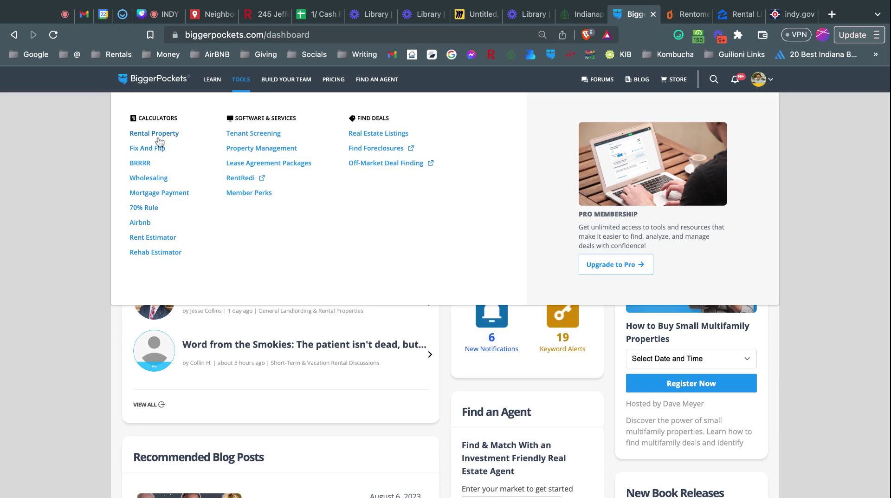
pyautogui.click(158, 134)
# Choose BRRRR under Calculators and scroll through the BRRRR Investing Calculator page
pyautogui.click(147, 165)
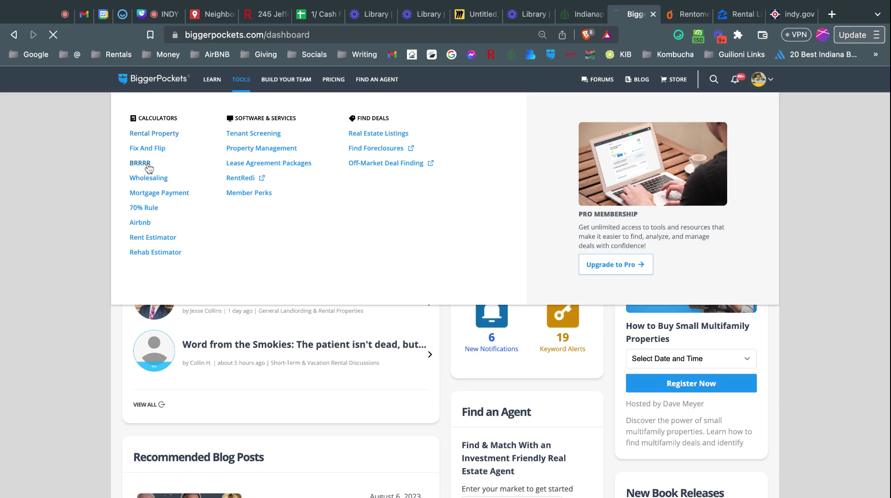
pyautogui.scroll(-3, 279, 325)
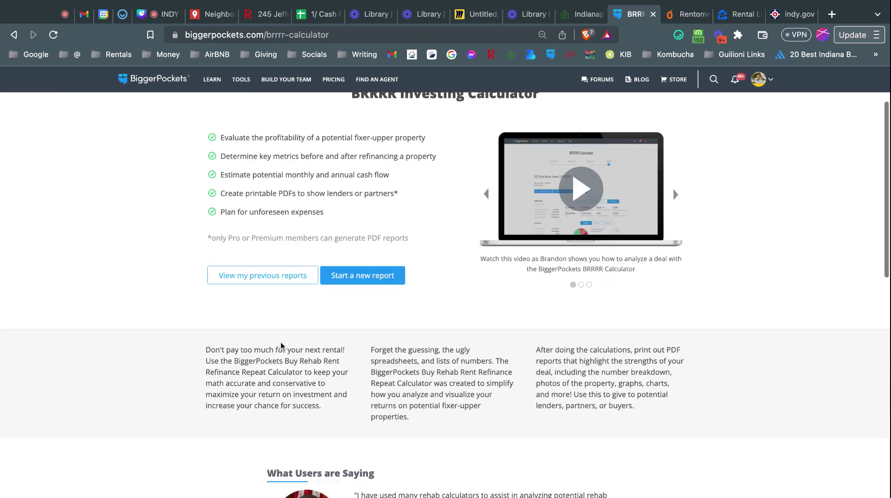
pyautogui.scroll(3, 282, 346)
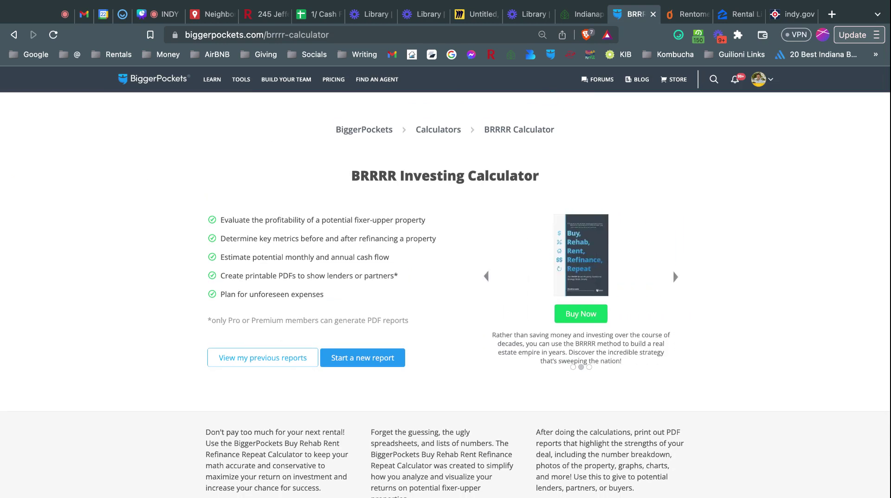
pyautogui.scroll(-6, 445, 279)
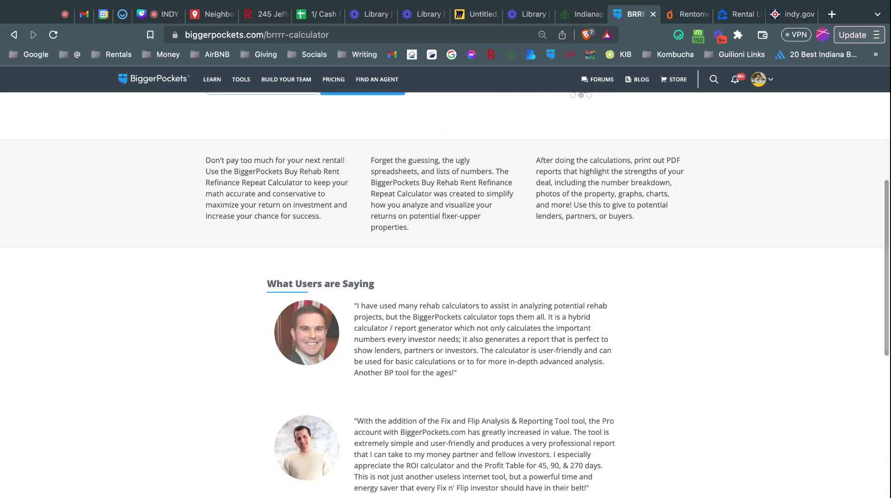